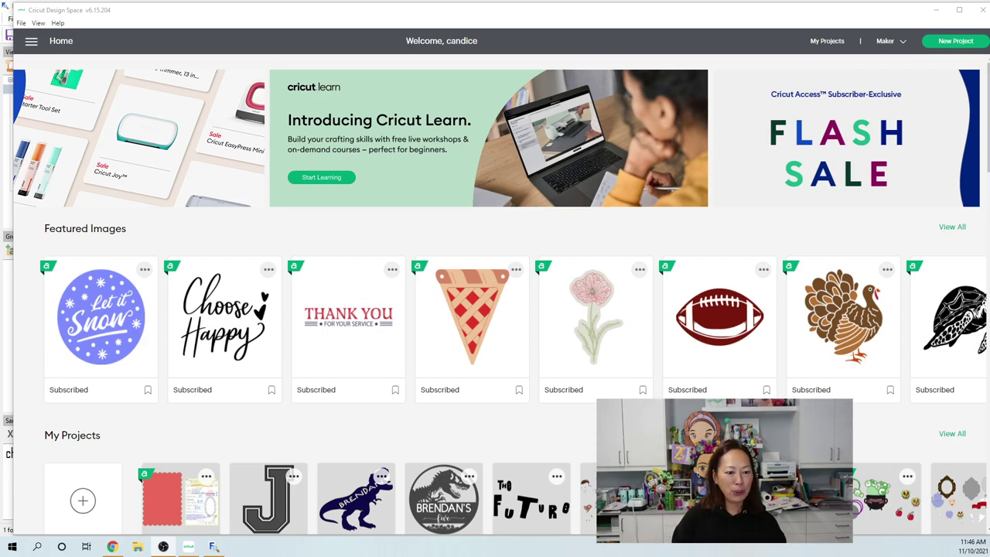
# Replace the previous project with a fresh blank canvas, maximize the window, and show the Shapes list.
pyautogui.scroll(-1, 60, 497)
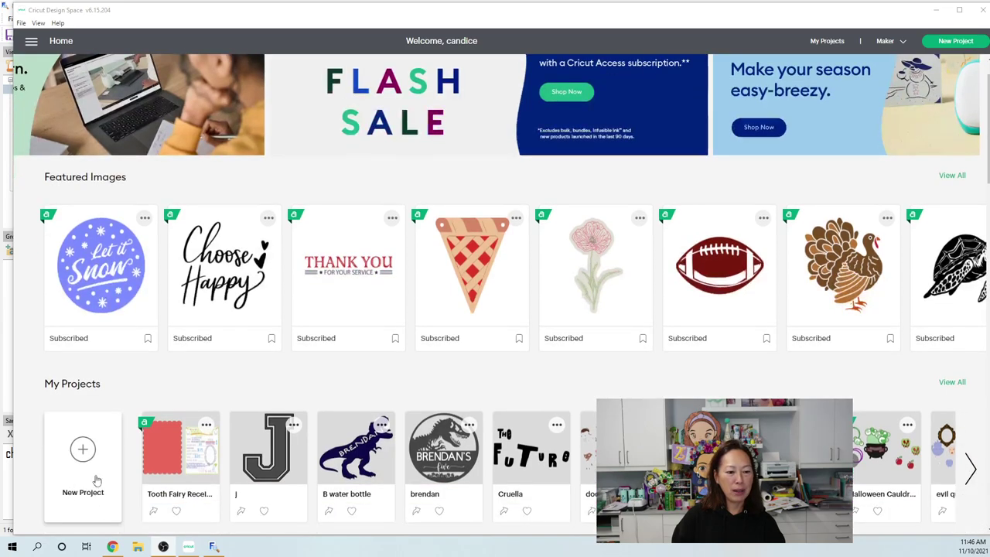
pyautogui.click(87, 455)
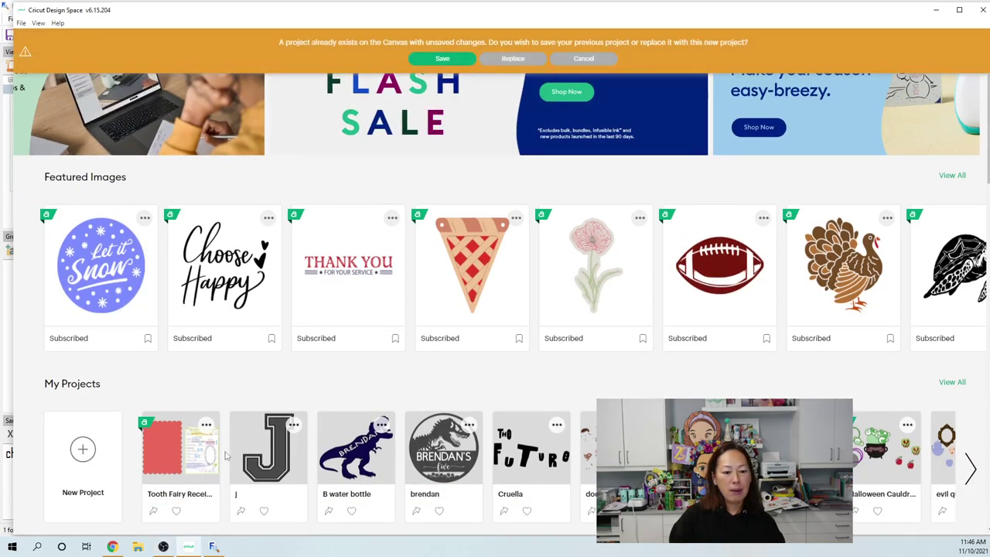
pyautogui.click(520, 60)
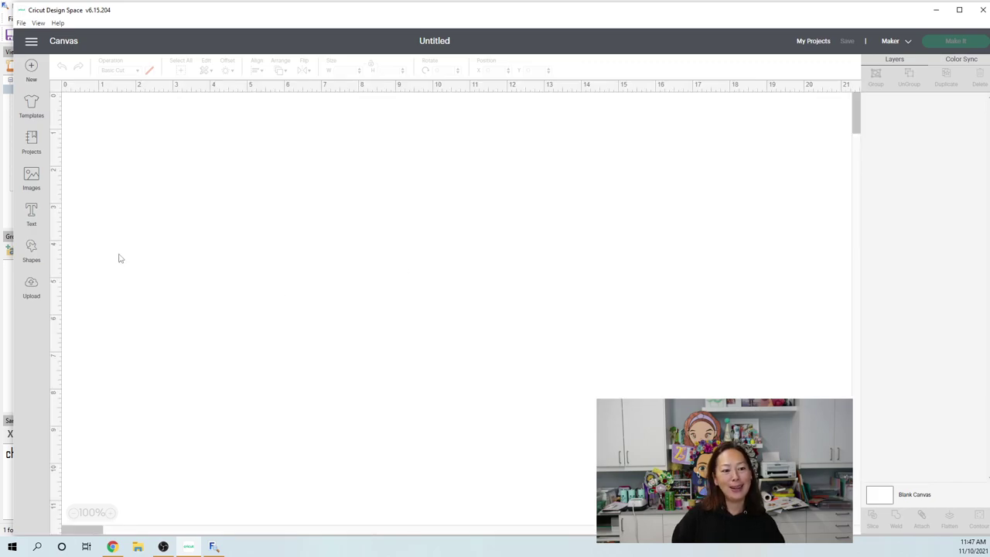
pyautogui.click(959, 9)
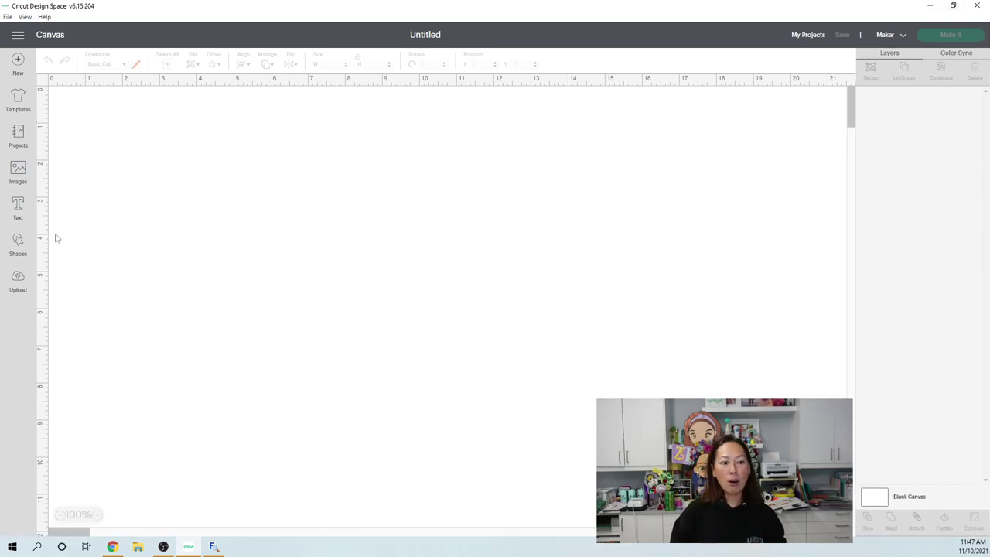
pyautogui.click(18, 246)
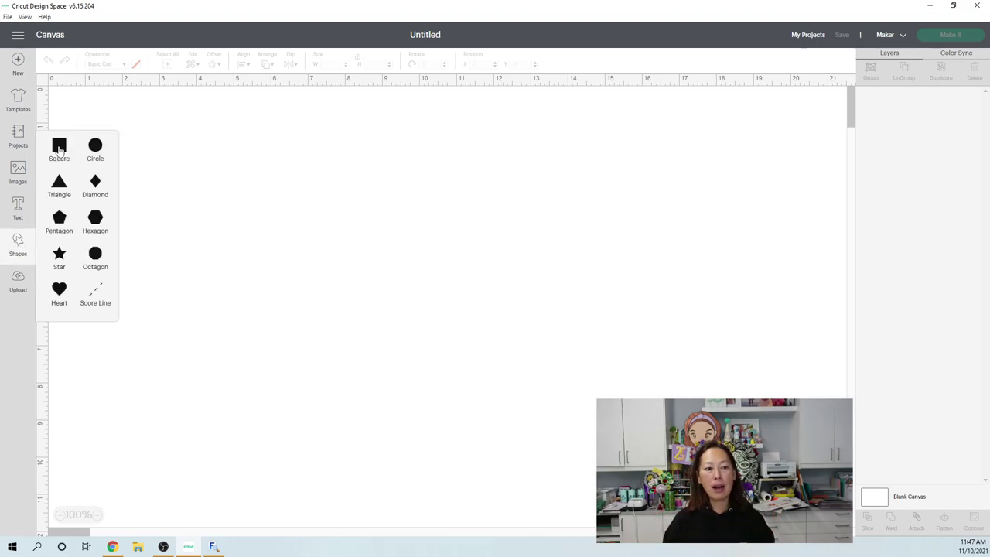
# Insert a square and, with proportions unlocked, resize it to 7 in wide by 5 in high.
pyautogui.click(60, 150)
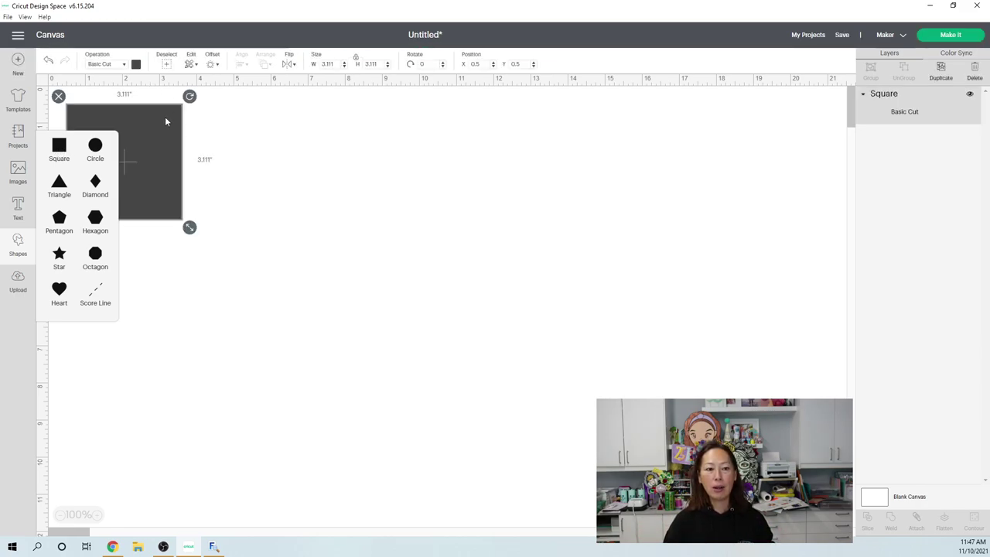
pyautogui.moveTo(165, 119); pyautogui.dragTo(292, 146)
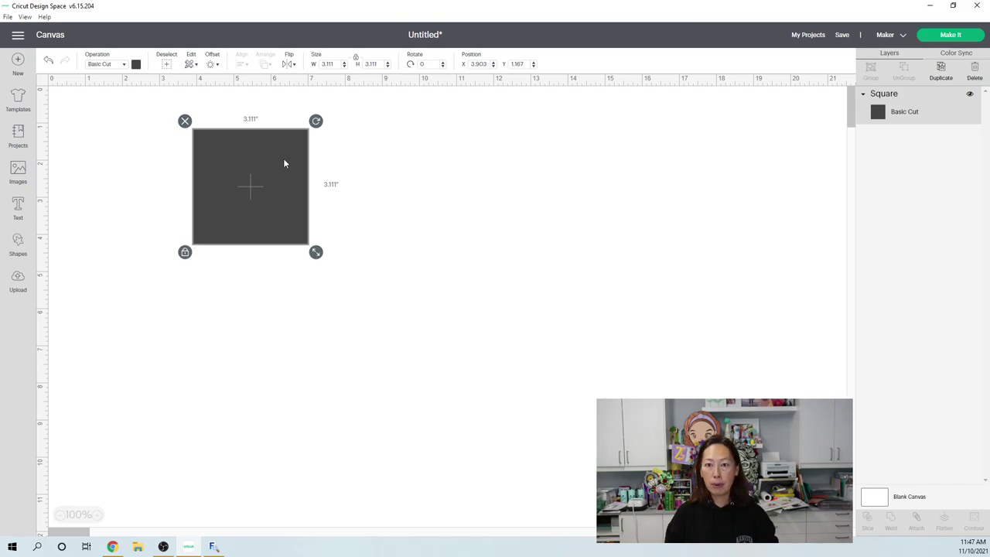
pyautogui.click(185, 253)
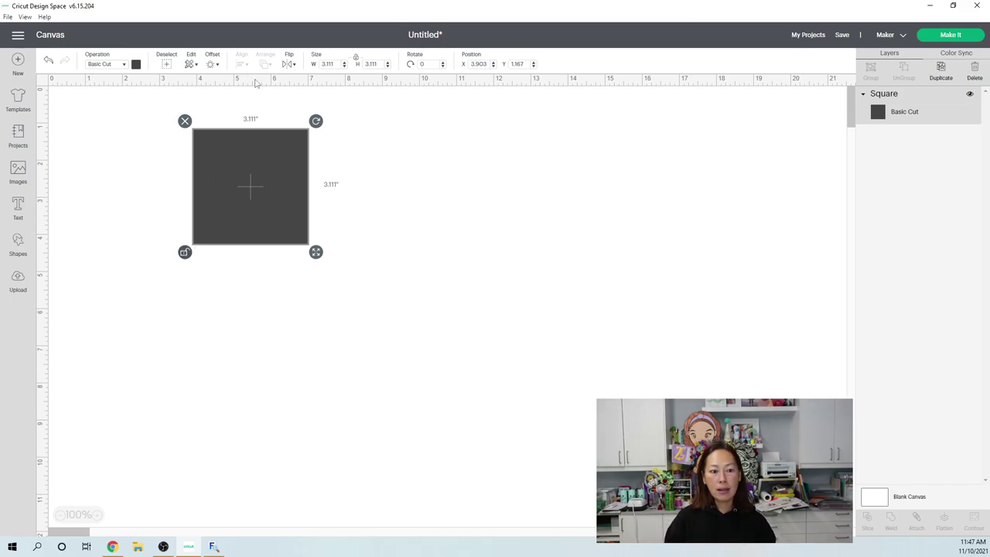
pyautogui.click(325, 65)
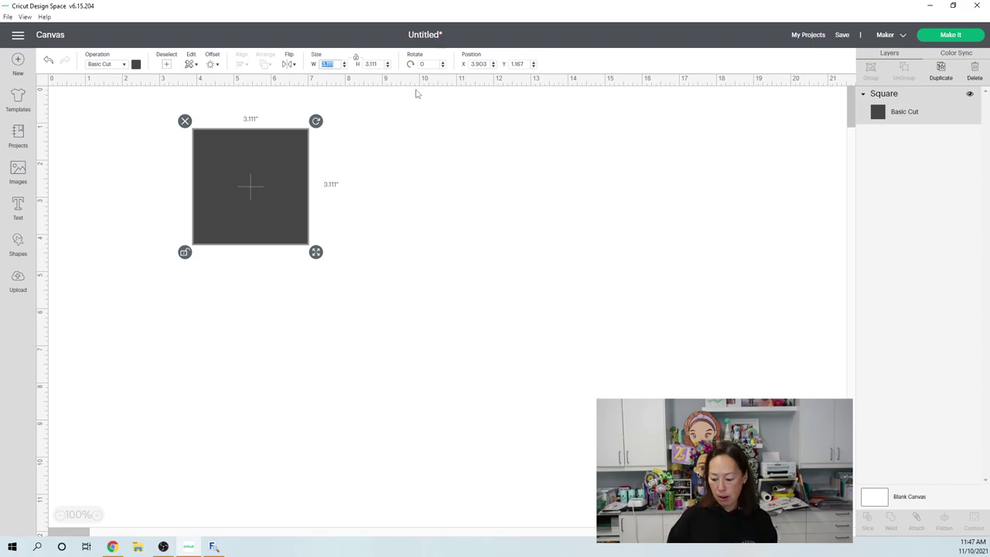
pyautogui.write('5')
pyautogui.press('Tab')
pyautogui.write('7')
pyautogui.press('Tab')
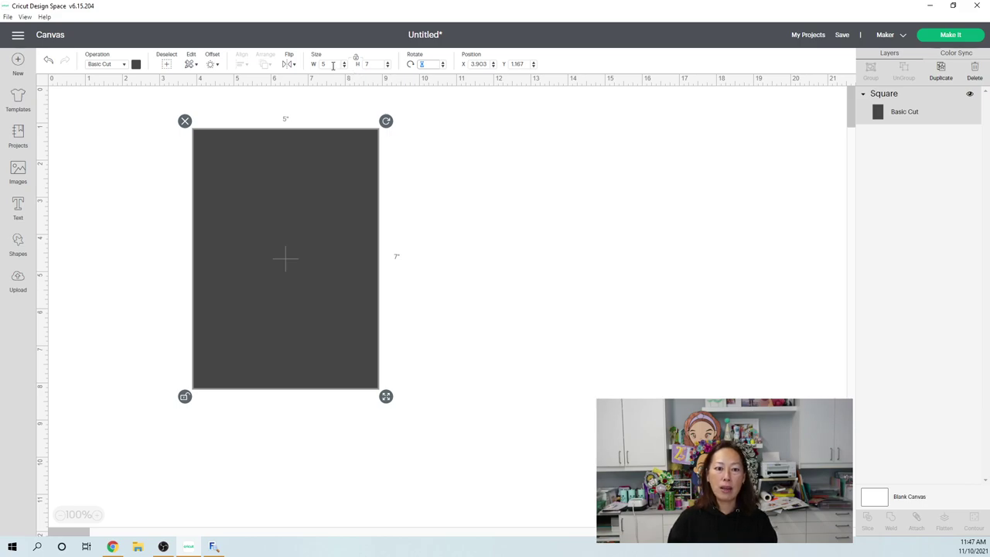
pyautogui.click(316, 66)
pyautogui.press('Tab')
pyautogui.write('5')
pyautogui.press('Tab')
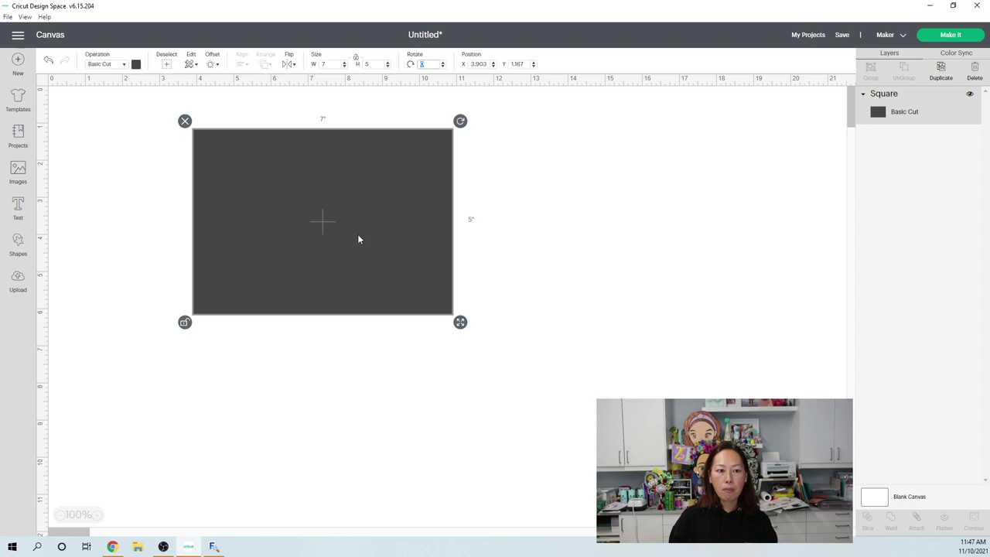
# Colour the rectangle light grey and deselect it.
pyautogui.click(136, 65)
pyautogui.click(160, 153)
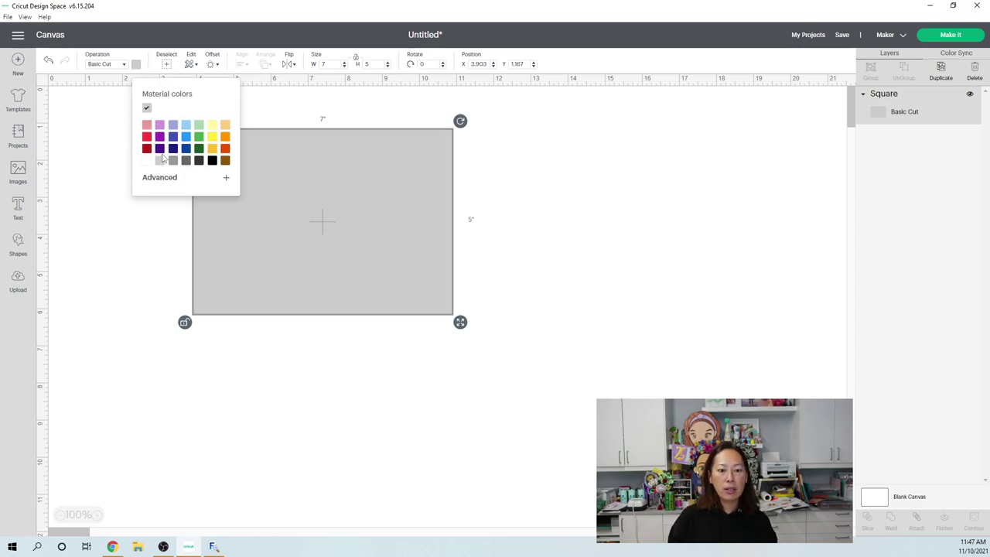
pyautogui.click(537, 289)
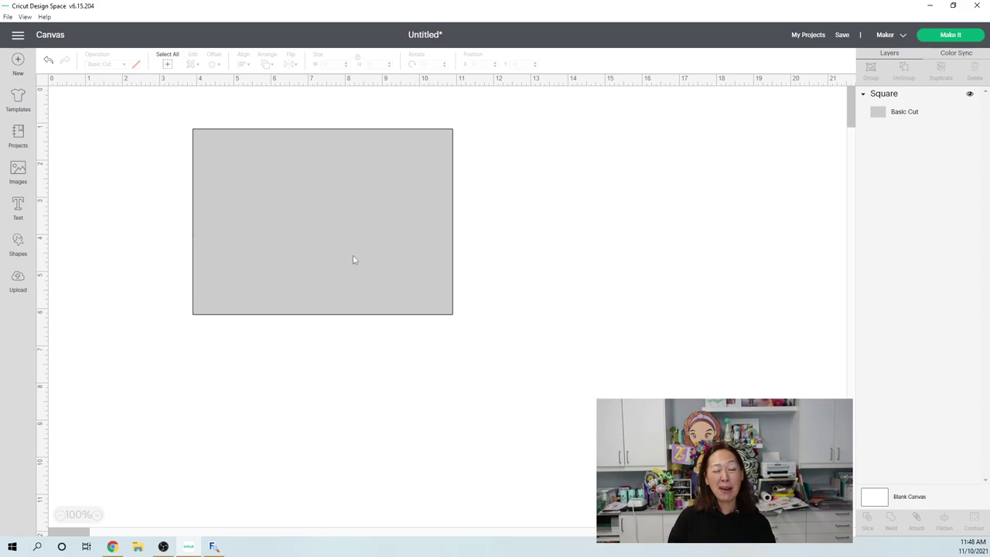
# Add a text box reading 'Thank you' set in the Haniberryku font.
pyautogui.click(21, 209)
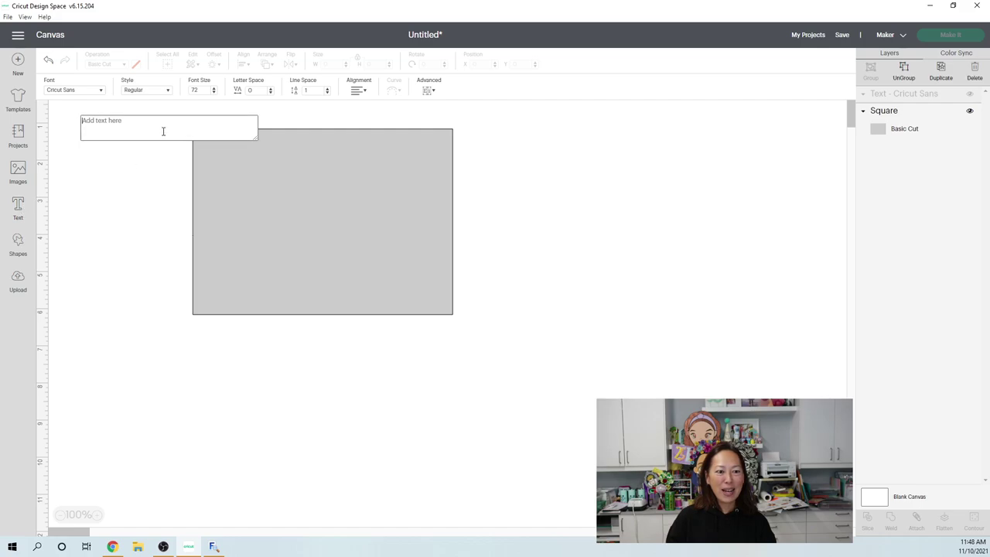
pyautogui.write('Thank you')
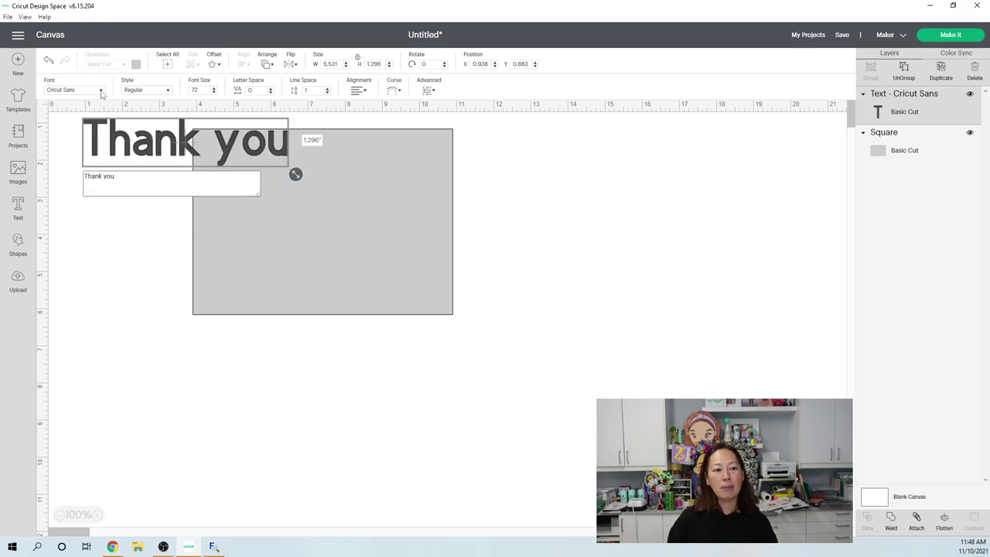
pyautogui.click(100, 91)
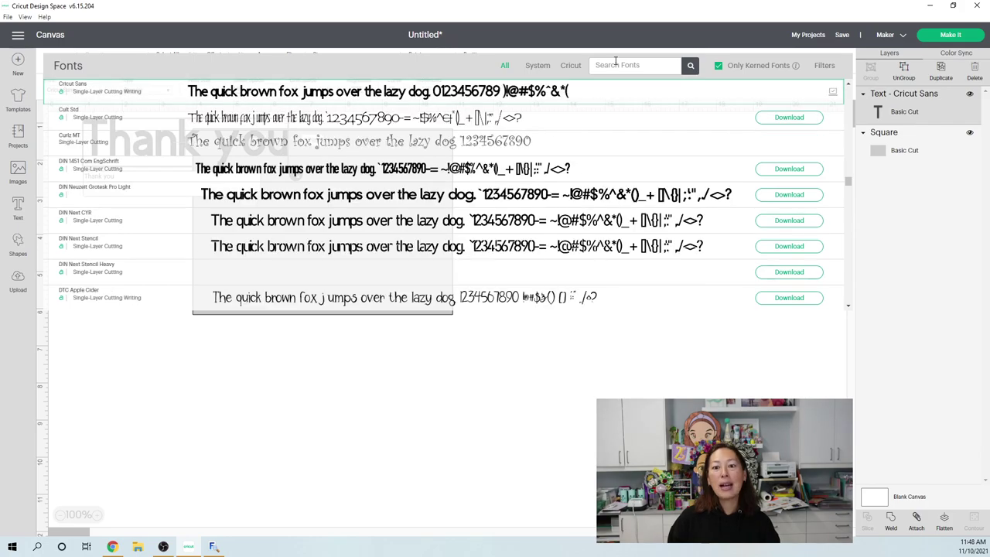
pyautogui.click(617, 65)
pyautogui.write('haniberry')
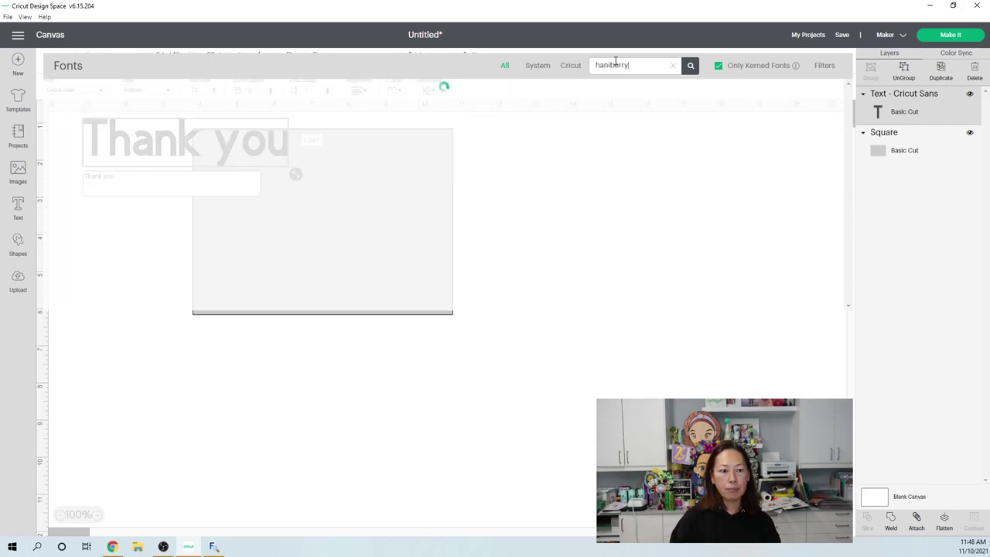
pyautogui.click(397, 90)
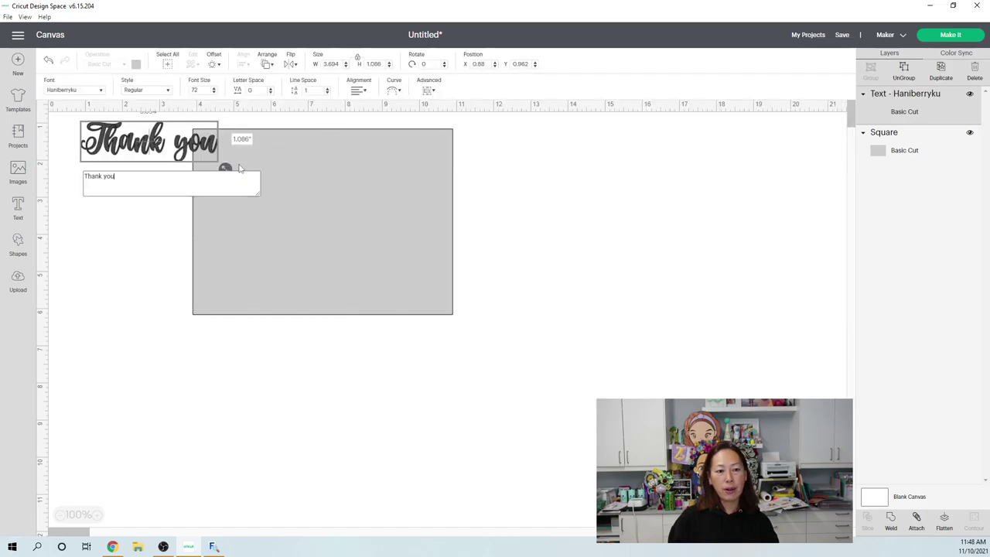
pyautogui.click(283, 188)
# Move the Thank you text onto the grey rectangle, keeping its original size.
pyautogui.moveTo(194, 158); pyautogui.dragTo(256, 189)
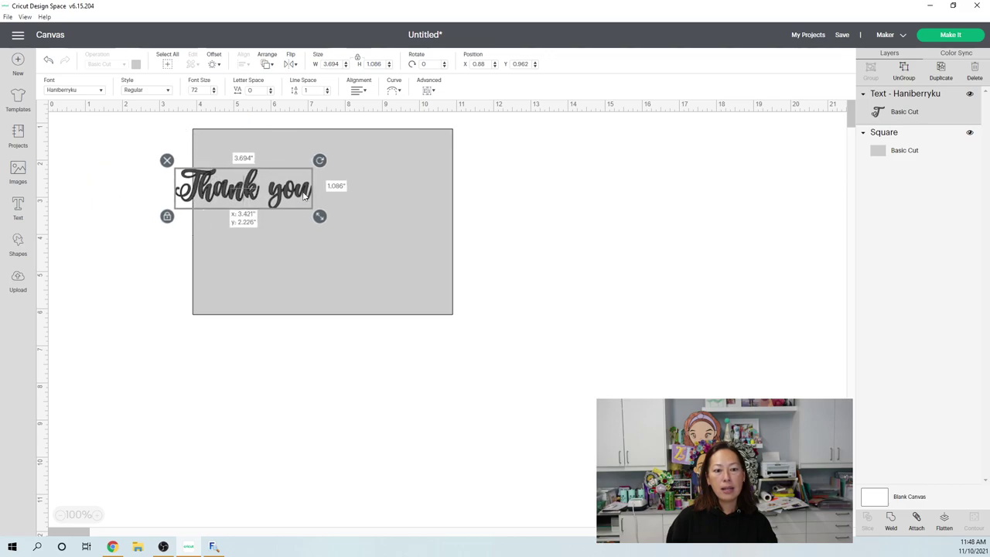
pyautogui.moveTo(322, 217); pyautogui.dragTo(530, 278)
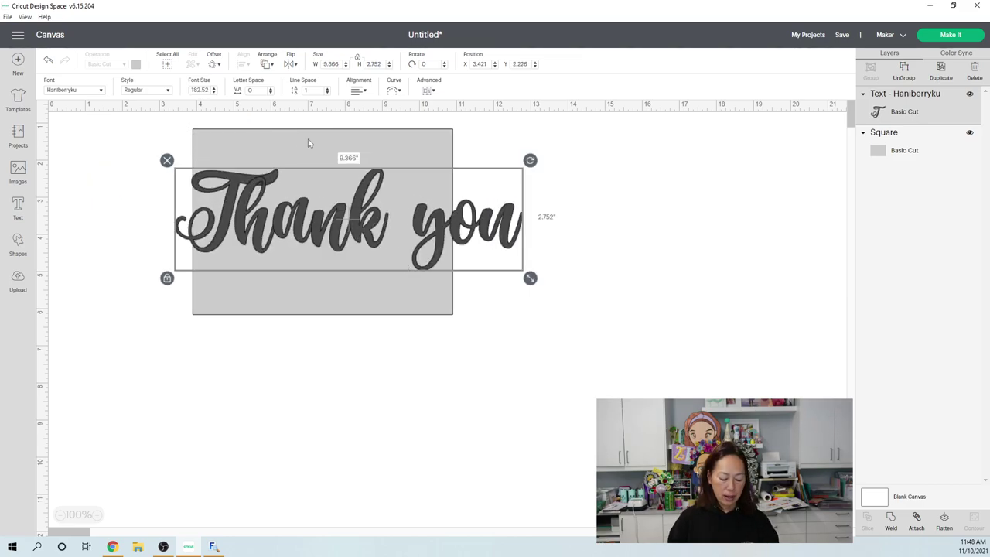
pyautogui.hotkey('ctrl', 'z')
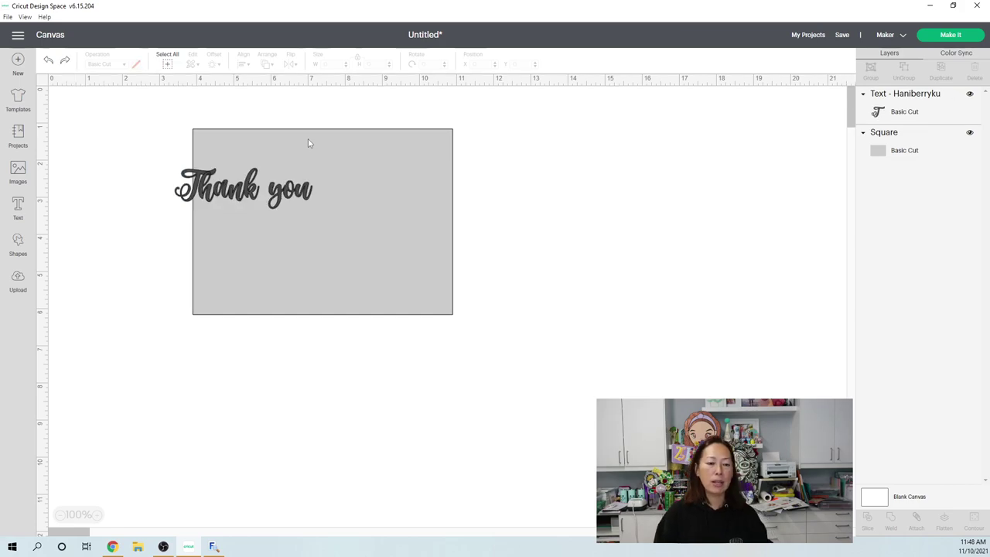
# Zoom to 175% and drag the Thank you text into the centre of the grey rectangle.
pyautogui.click(97, 517)
pyautogui.click(99, 518)
pyautogui.click(98, 517)
pyautogui.moveTo(89, 536); pyautogui.dragTo(49, 538)
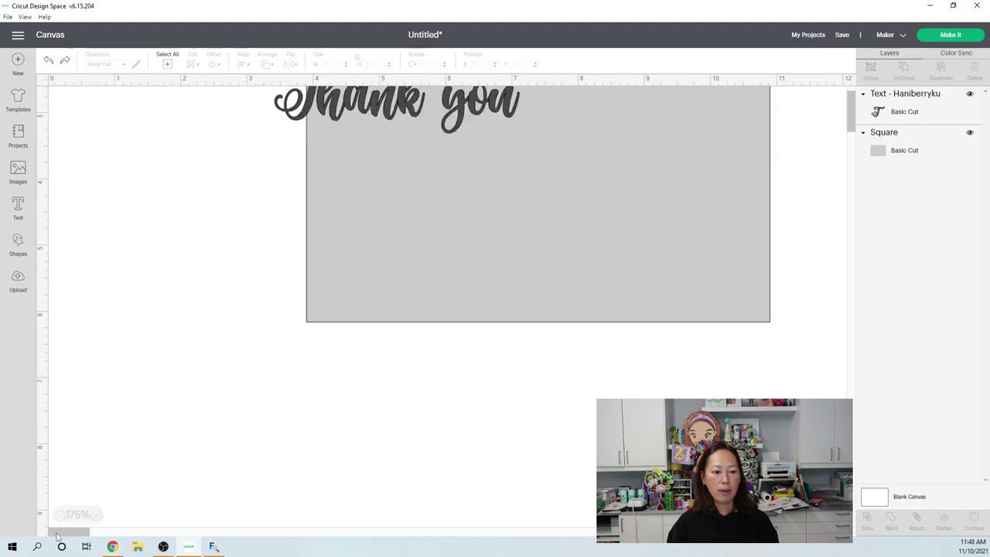
pyautogui.moveTo(408, 109); pyautogui.dragTo(552, 195)
pyautogui.moveTo(606, 375); pyautogui.dragTo(345, 330)
pyautogui.click(655, 307)
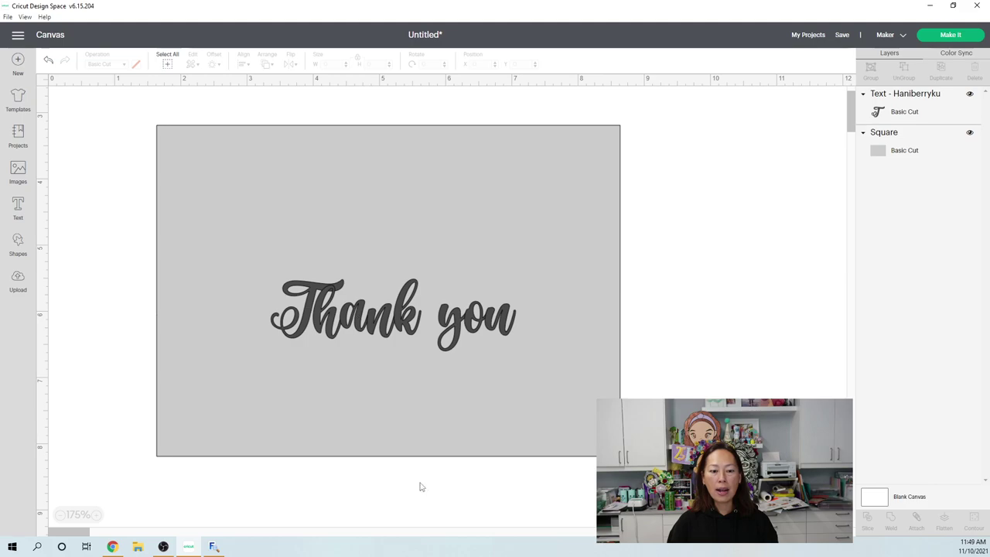
pyautogui.click(214, 546)
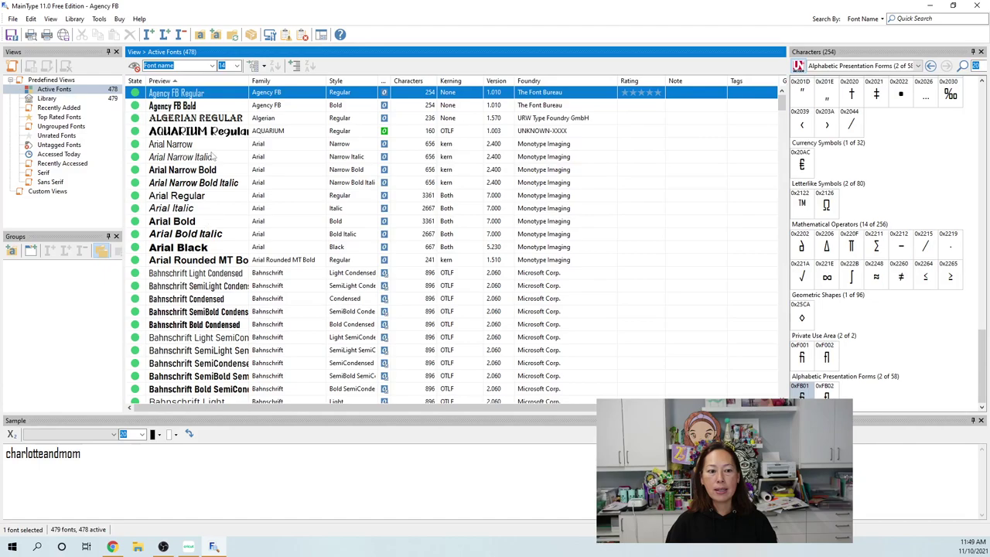
pyautogui.scroll(-3, 210, 324)
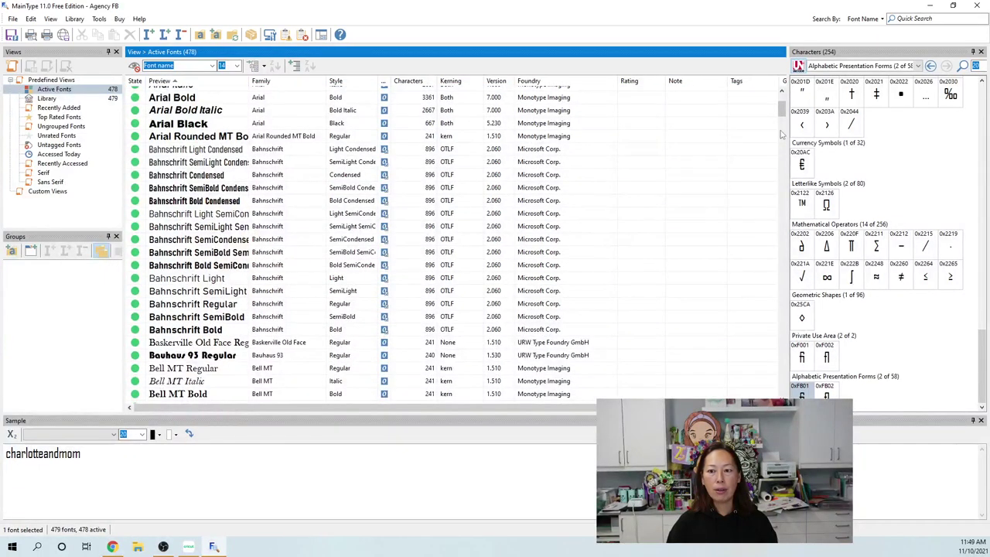
pyautogui.moveTo(781, 112); pyautogui.dragTo(787, 241)
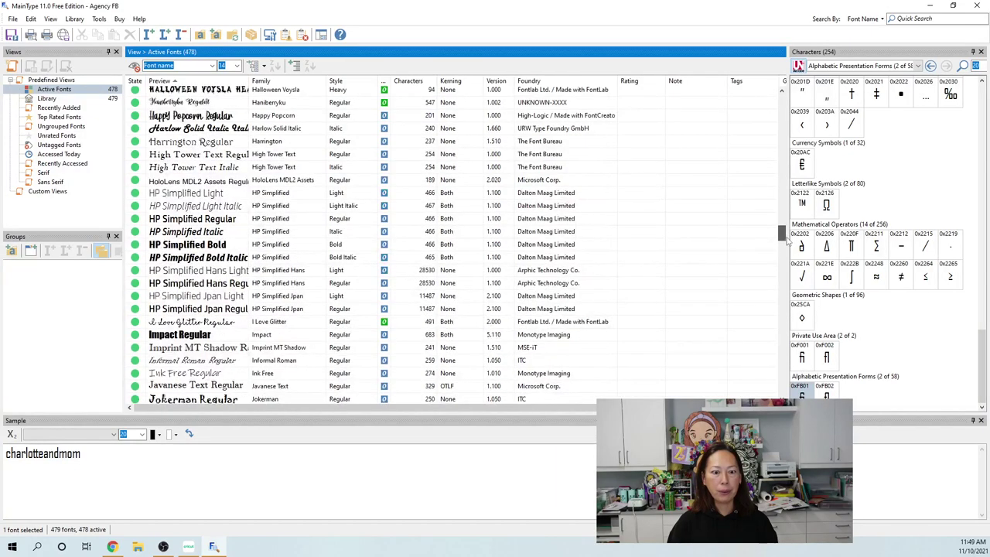
pyautogui.click(184, 104)
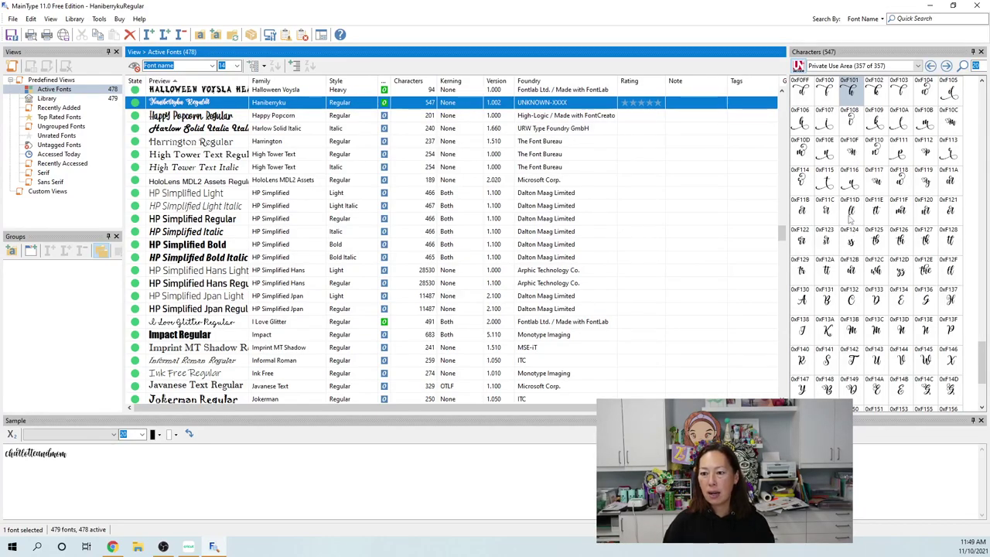
pyautogui.click(830, 160)
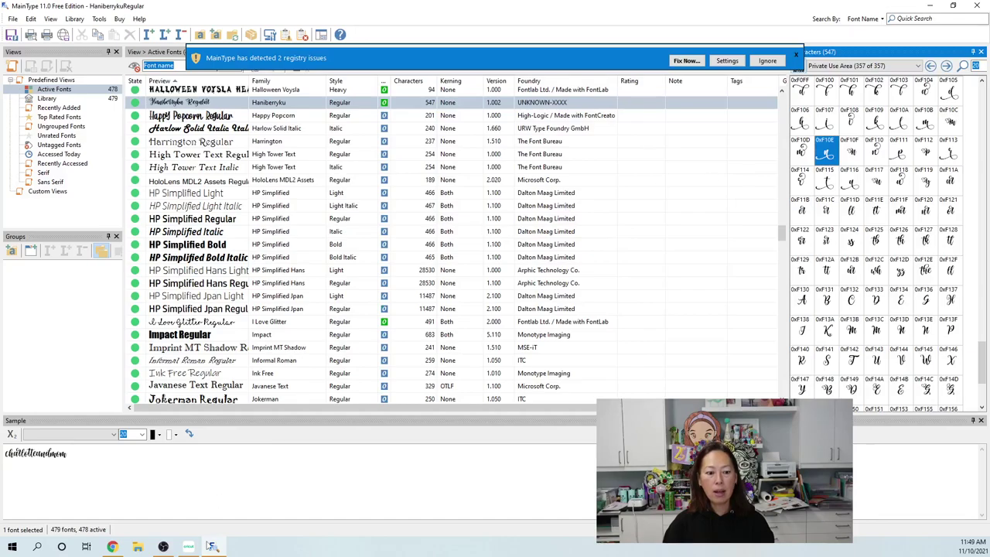
pyautogui.click(188, 547)
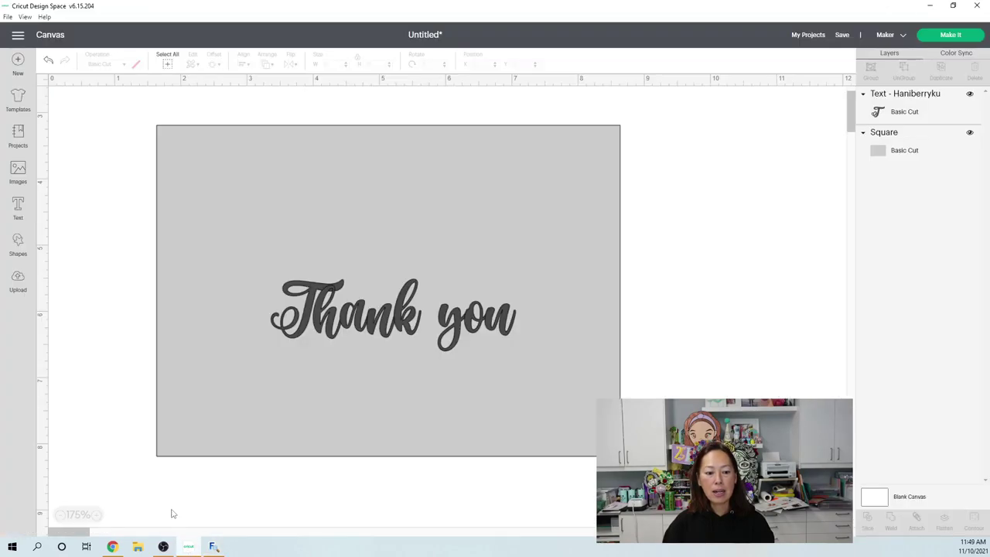
# Add a new text box holding the swash n glyph and place it below Thank you.
pyautogui.click(18, 217)
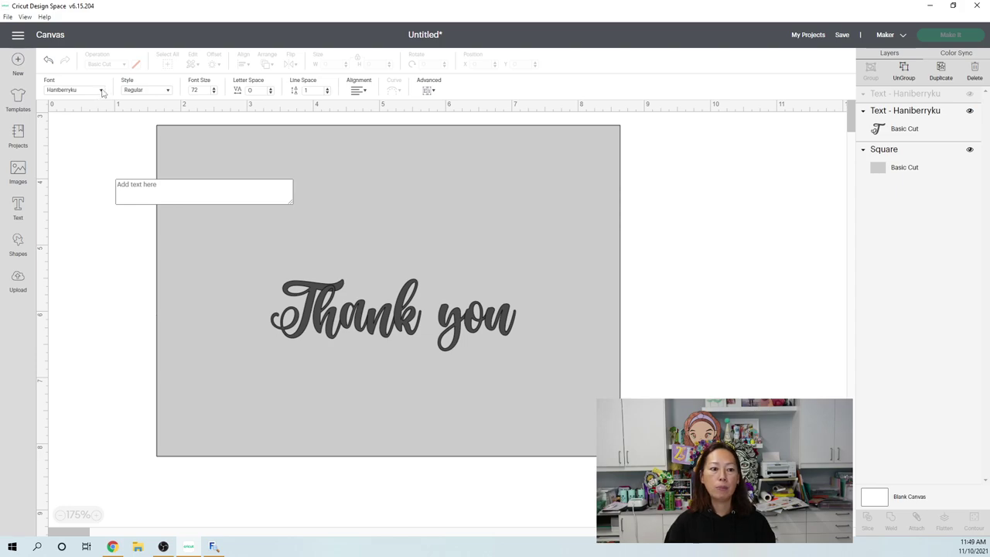
pyautogui.click(142, 188)
pyautogui.write('I')
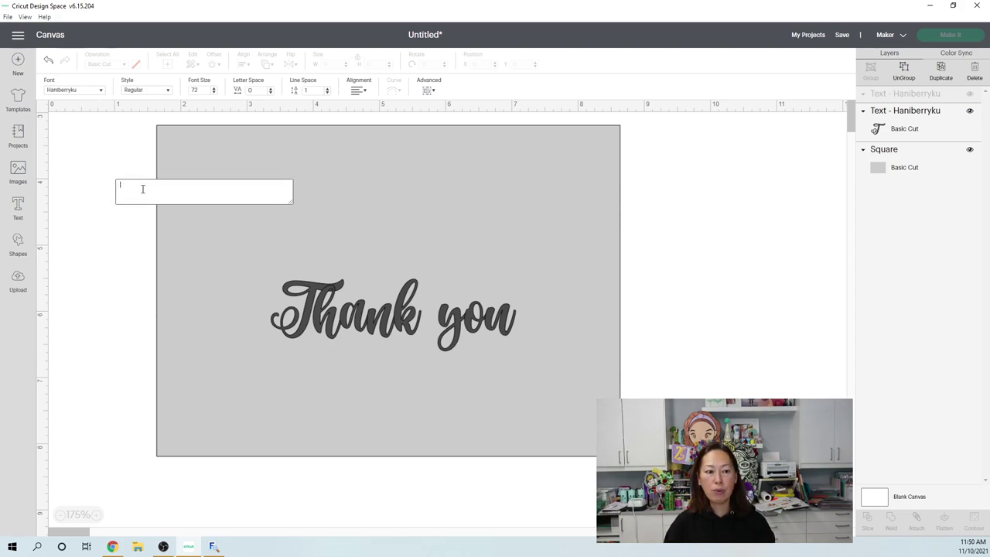
pyautogui.click(126, 254)
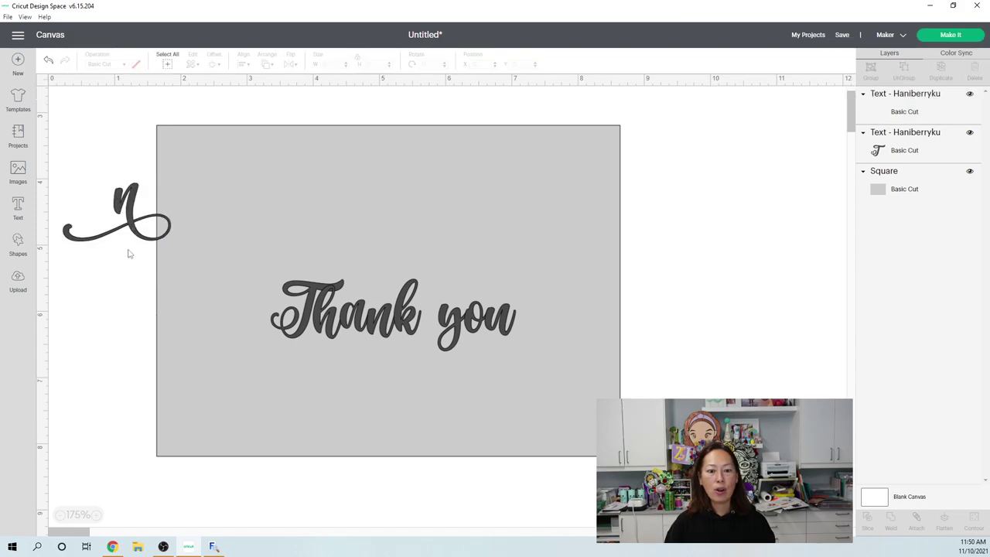
pyautogui.moveTo(129, 212); pyautogui.dragTo(447, 498)
# Ungroup Thank you into letters and swap the plain n for the swash n.
pyautogui.click(394, 313)
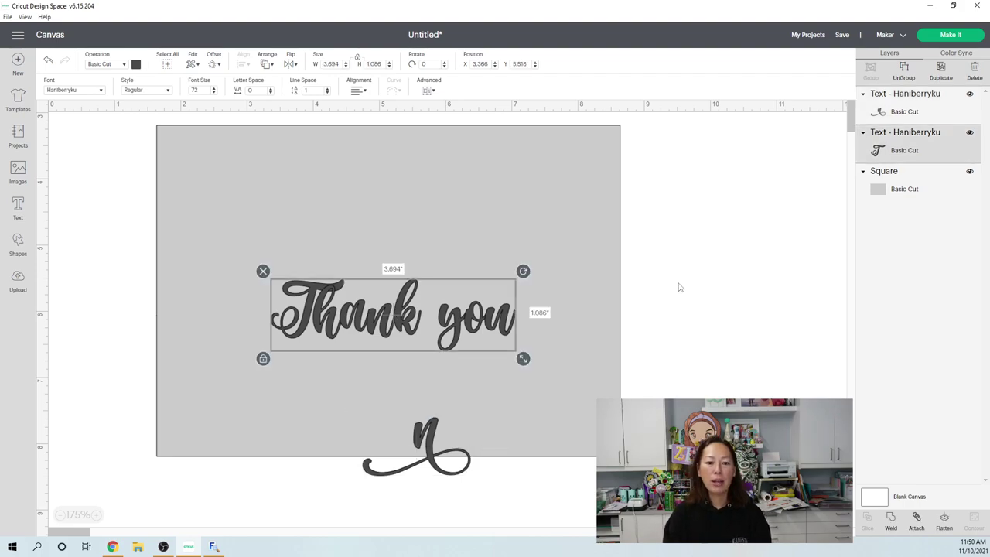
pyautogui.click(902, 68)
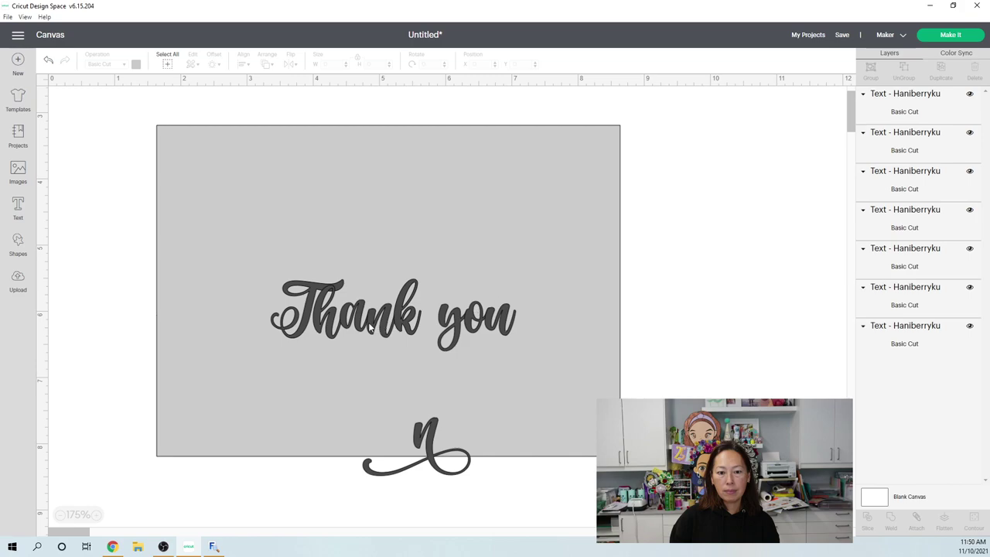
pyautogui.moveTo(383, 329); pyautogui.dragTo(781, 340)
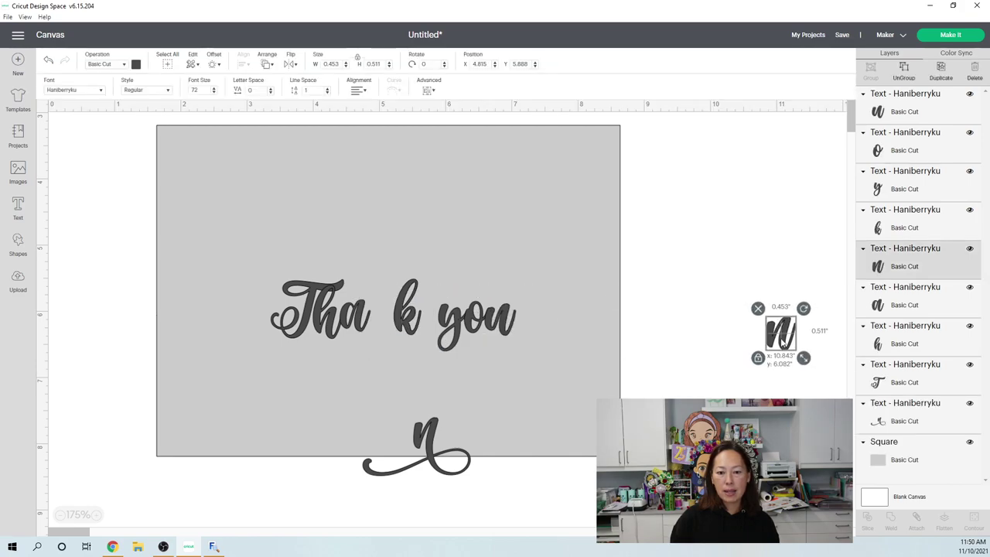
pyautogui.click(430, 433)
pyautogui.moveTo(430, 433); pyautogui.dragTo(387, 329)
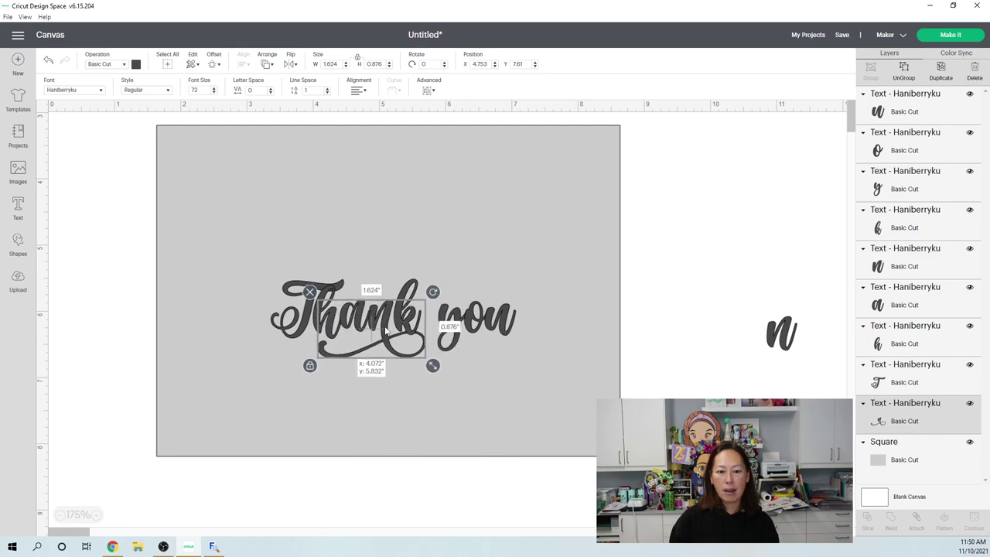
# Nudge the k of Thank slightly upward, then select the grey card.
pyautogui.click(414, 286)
pyautogui.moveTo(403, 307); pyautogui.dragTo(402, 305)
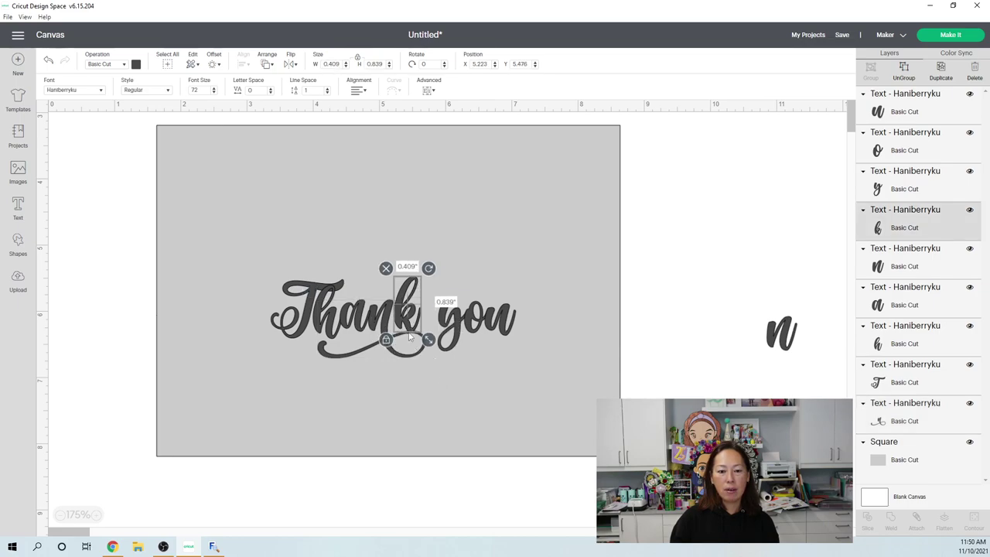
pyautogui.click(394, 403)
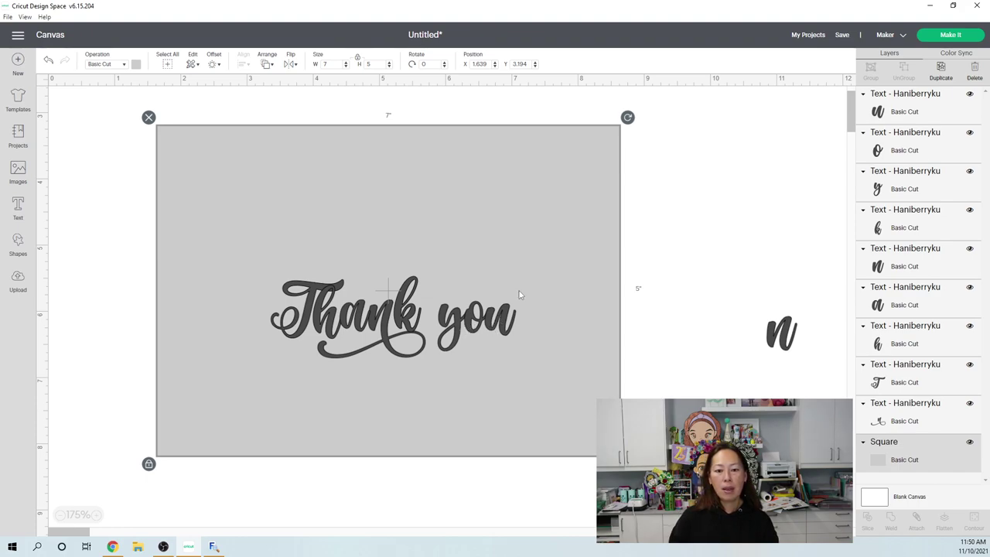
# Drag the grey card down out of the way and move the letters of 'you' beneath Thank.
pyautogui.moveTo(520, 155); pyautogui.dragTo(530, 534)
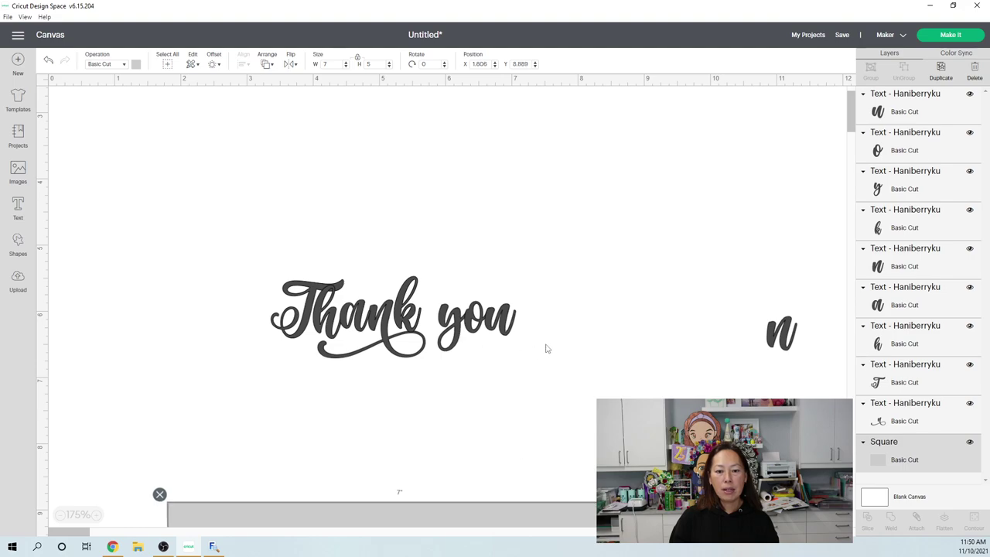
pyautogui.moveTo(545, 345); pyautogui.dragTo(328, 389)
pyautogui.click(387, 397)
pyautogui.click(388, 396)
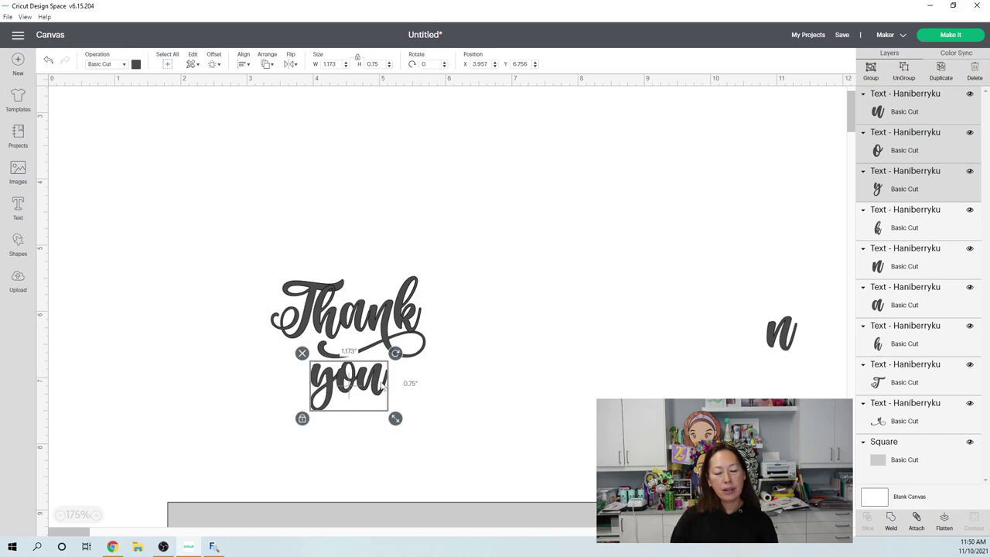
# In MainType, scroll the Haniberryku character map and select the swash y glyph 0xF066.
pyautogui.click(213, 547)
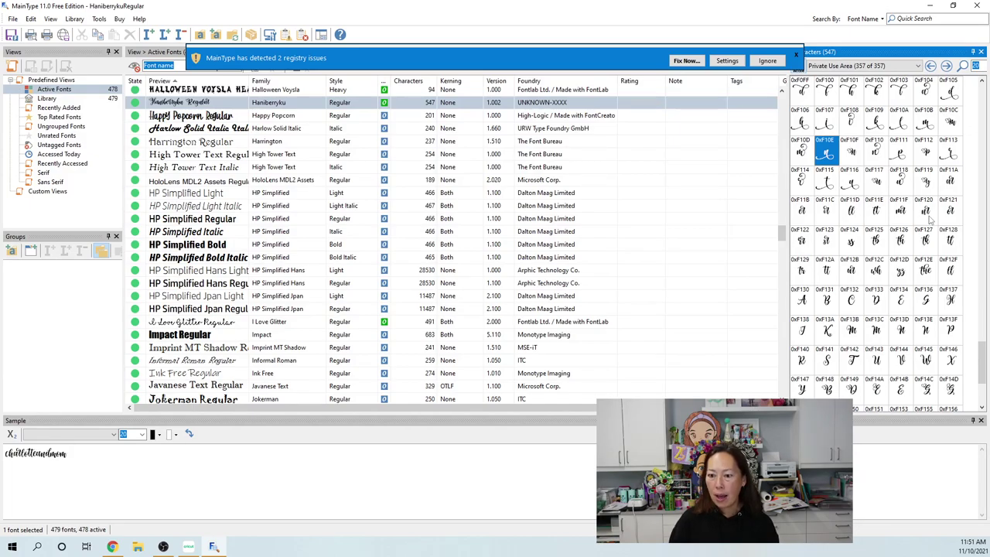
pyautogui.scroll(1, 930, 221)
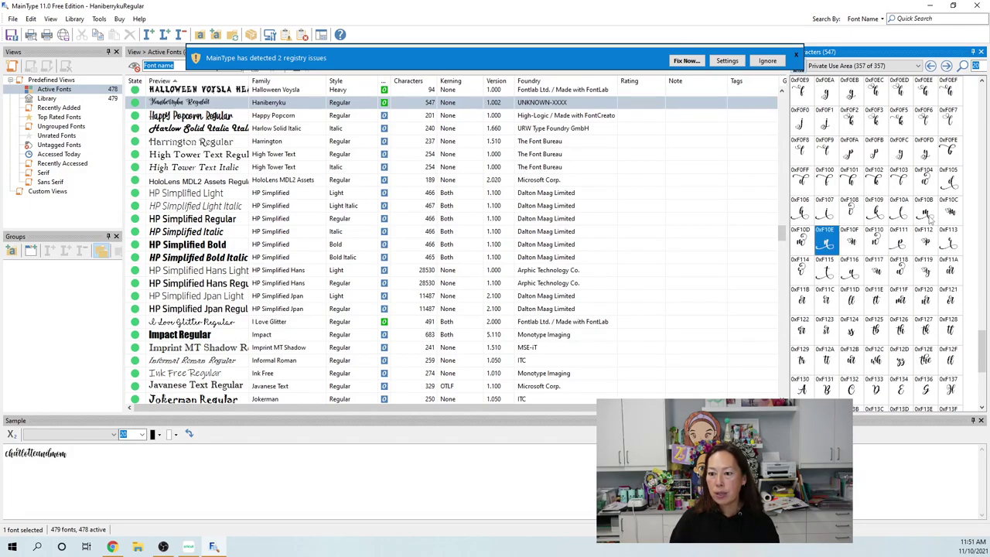
pyautogui.scroll(3, 931, 220)
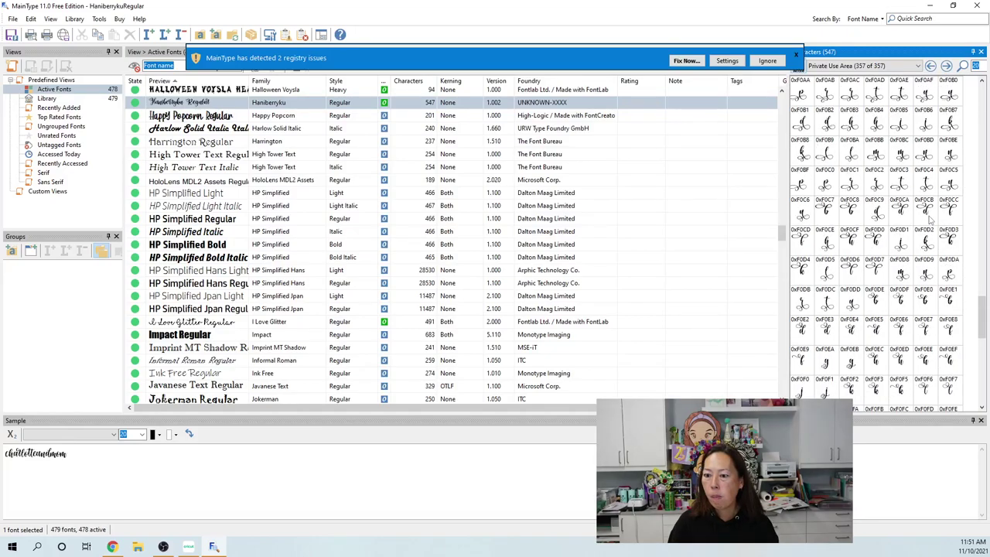
pyautogui.scroll(5, 931, 222)
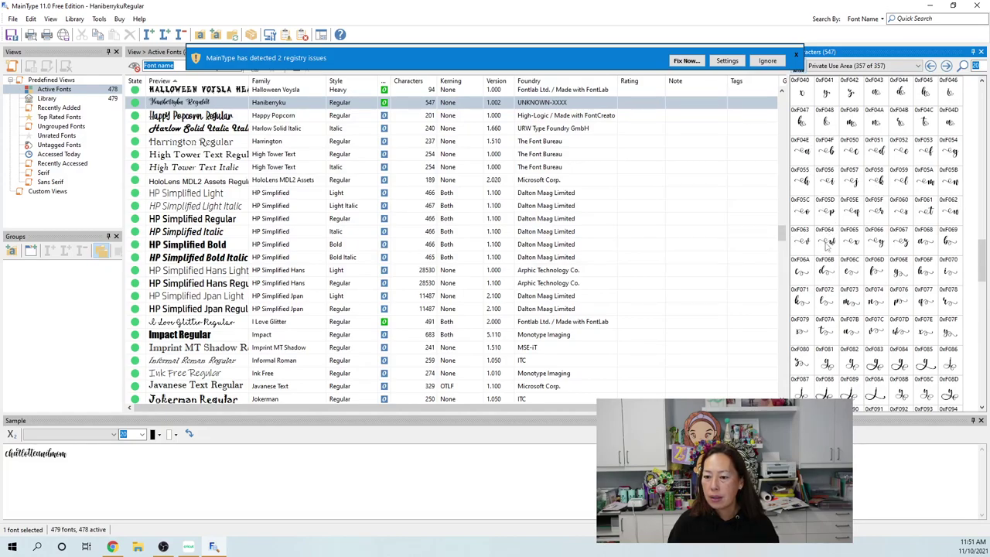
pyautogui.click(879, 250)
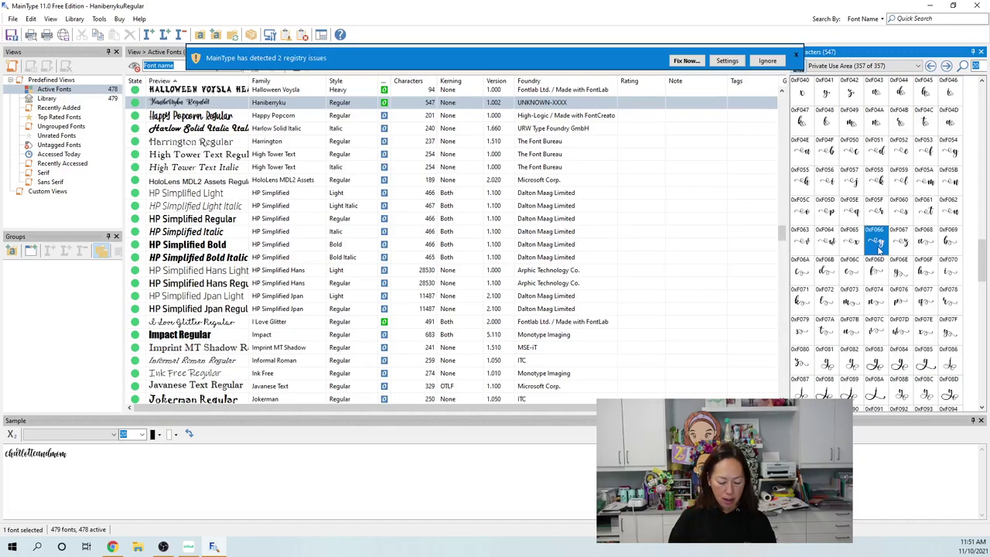
# Back in Design Space, paste the swash y glyph into a new text box below Thank you.
pyautogui.click(188, 546)
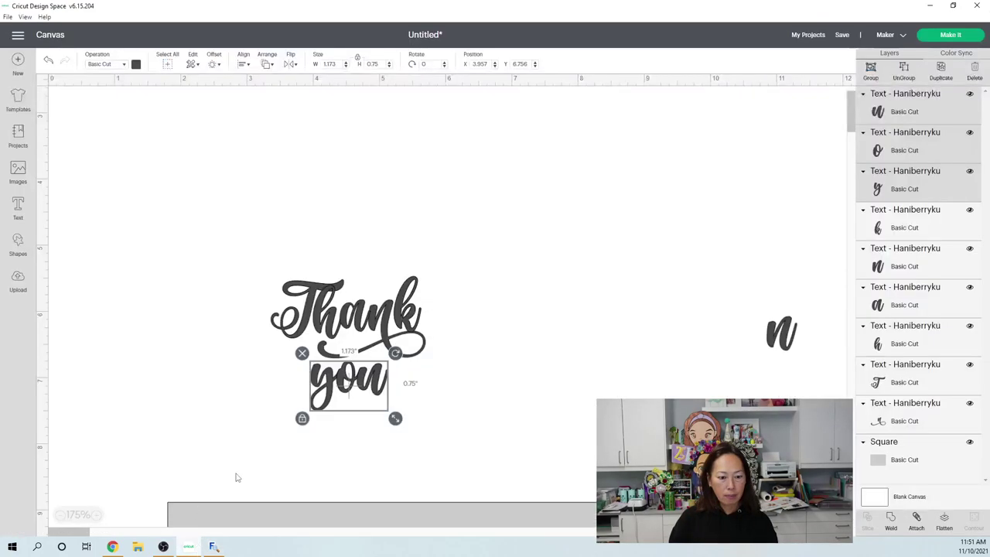
pyautogui.click(17, 207)
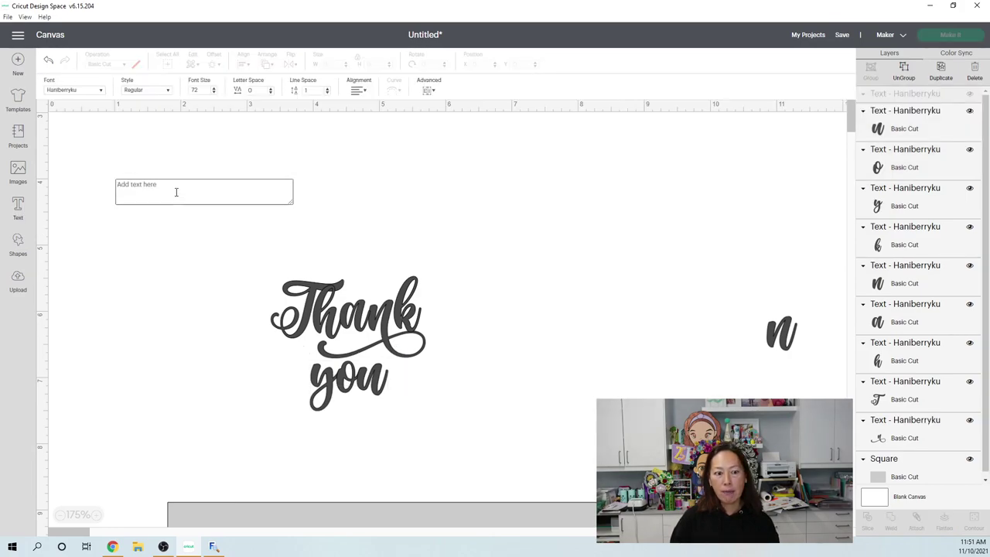
pyautogui.click(177, 192)
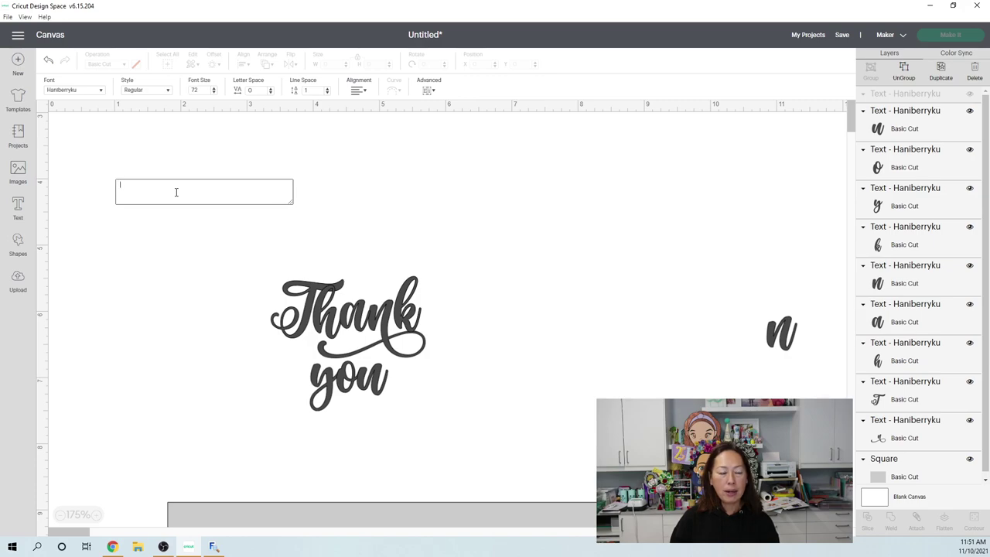
pyautogui.hotkey('ctrl', 'v')
pyautogui.click(184, 303)
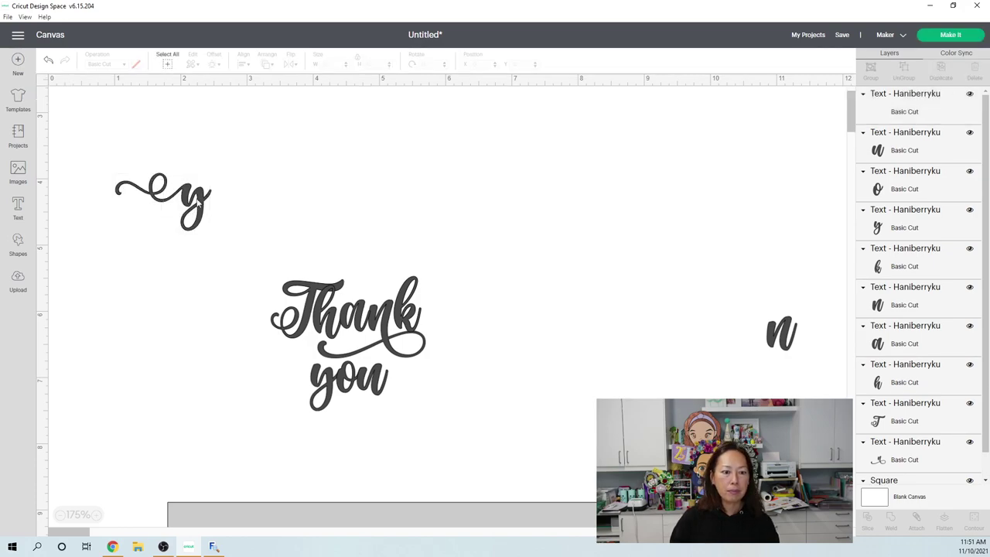
pyautogui.moveTo(199, 205); pyautogui.dragTo(264, 412)
# Delete the plain y of 'you' and put the swash y in its place.
pyautogui.click(327, 390)
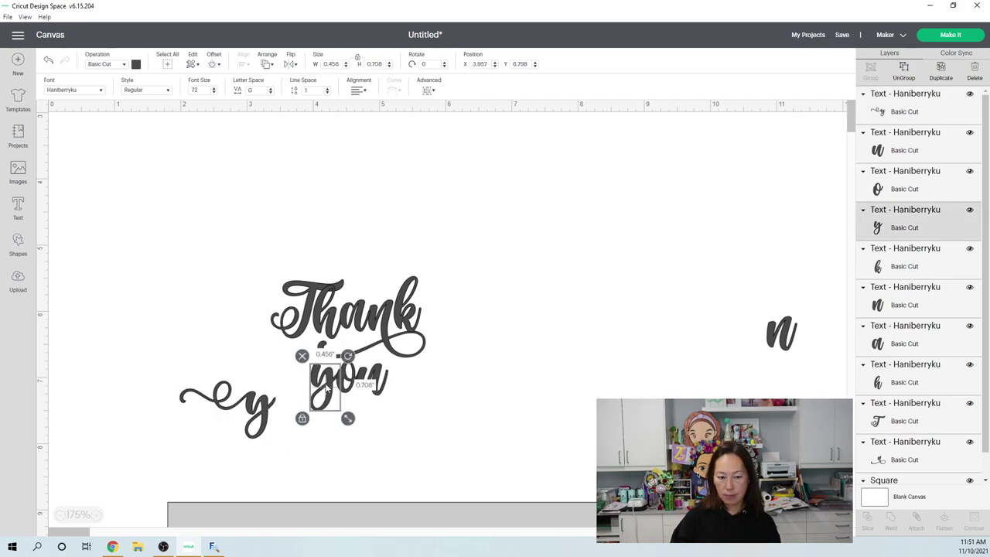
pyautogui.press('Delete')
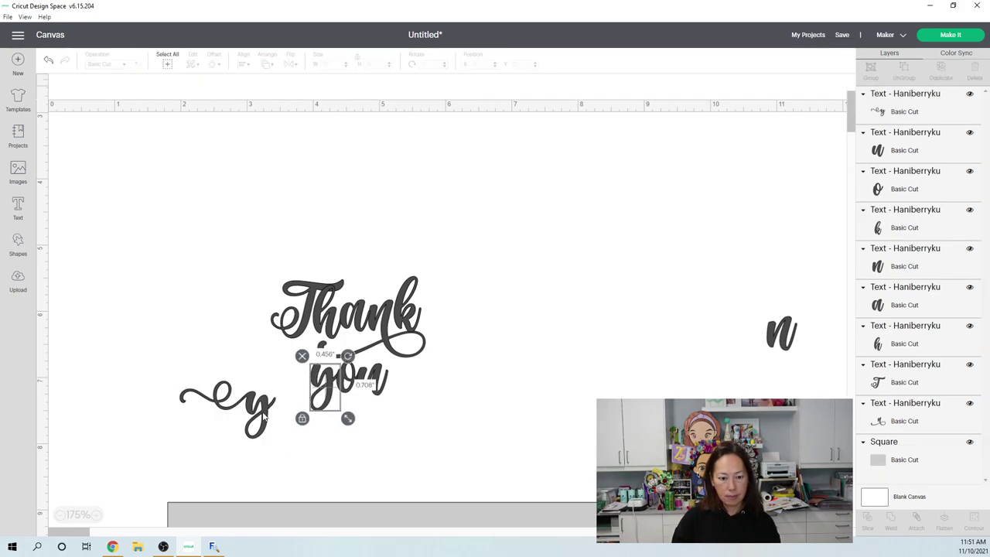
pyautogui.moveTo(282, 403); pyautogui.dragTo(327, 393)
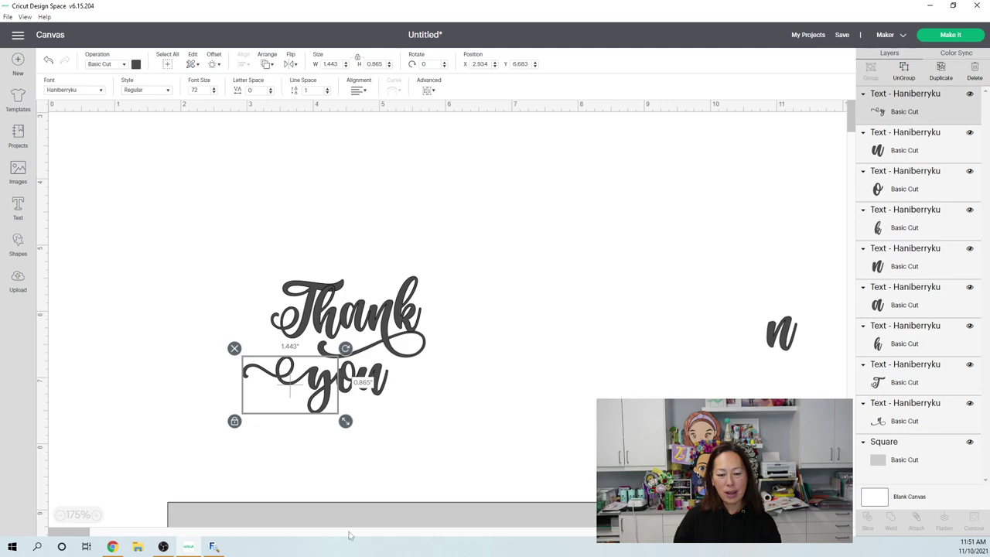
# Select the swash u glyph 0xF07B in MainType and return to Design Space with a new text box.
pyautogui.click(213, 547)
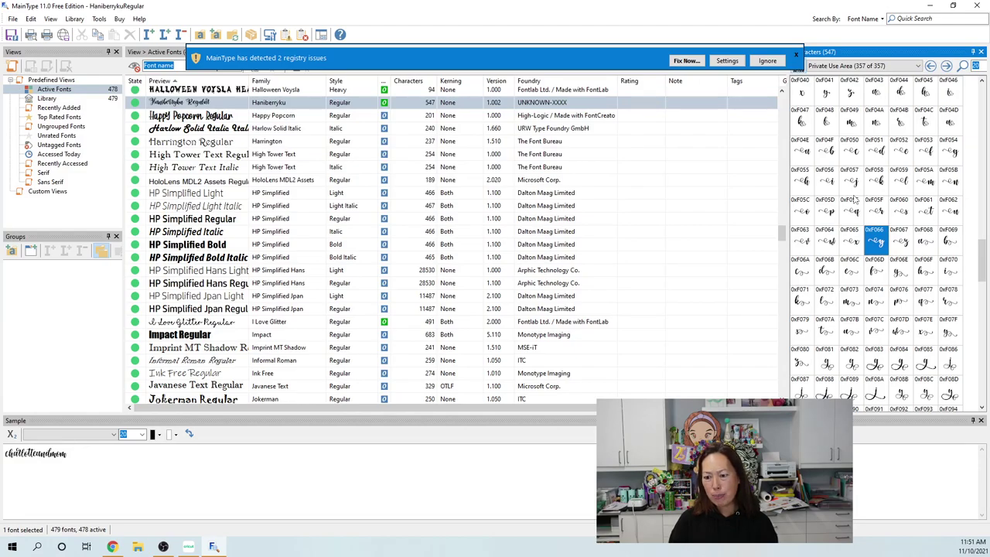
pyautogui.click(855, 339)
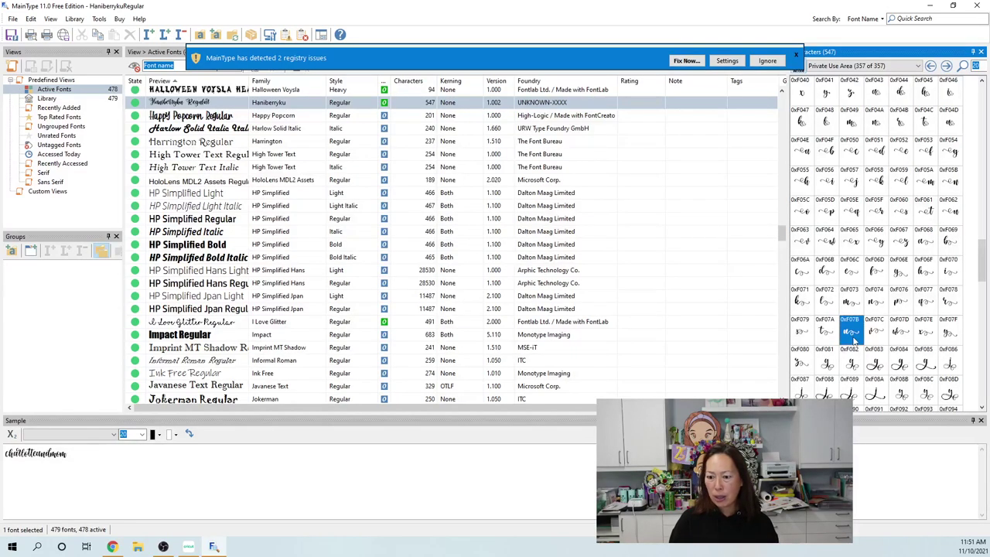
pyautogui.click(189, 547)
pyautogui.click(18, 208)
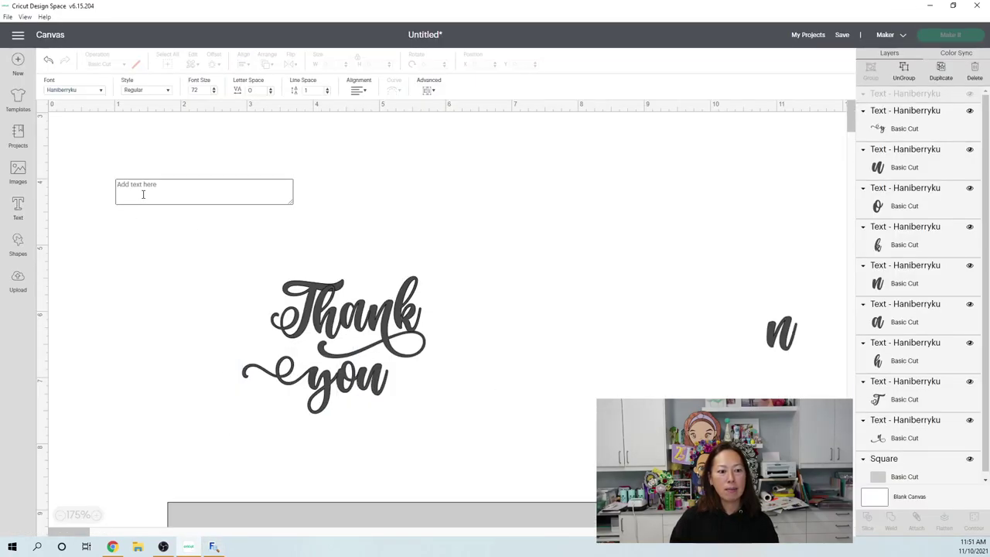
# Paste the swash u glyph as a new text layer and swap it in for the plain u of 'you'.
pyautogui.click(143, 194)
pyautogui.hotkey('ctrl', 'v')
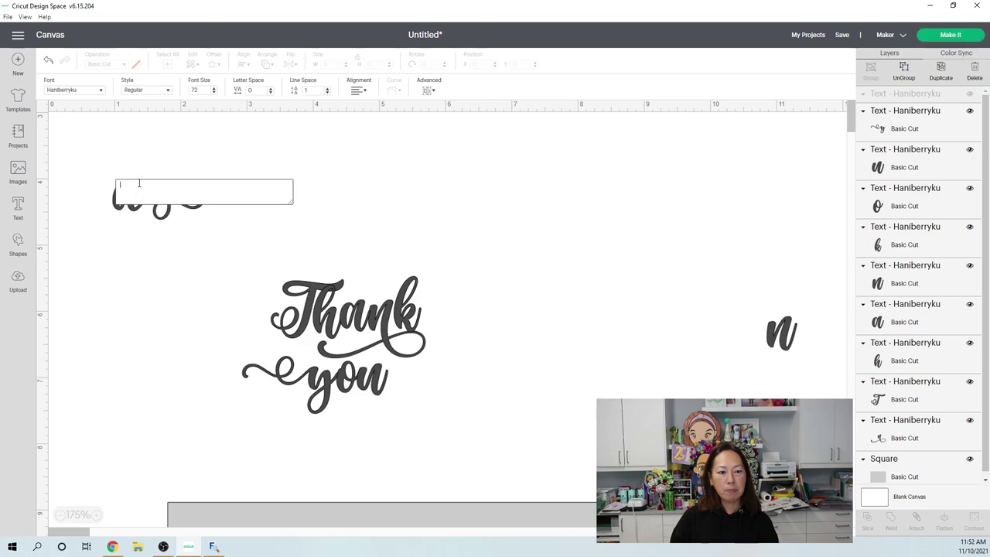
pyautogui.click(157, 230)
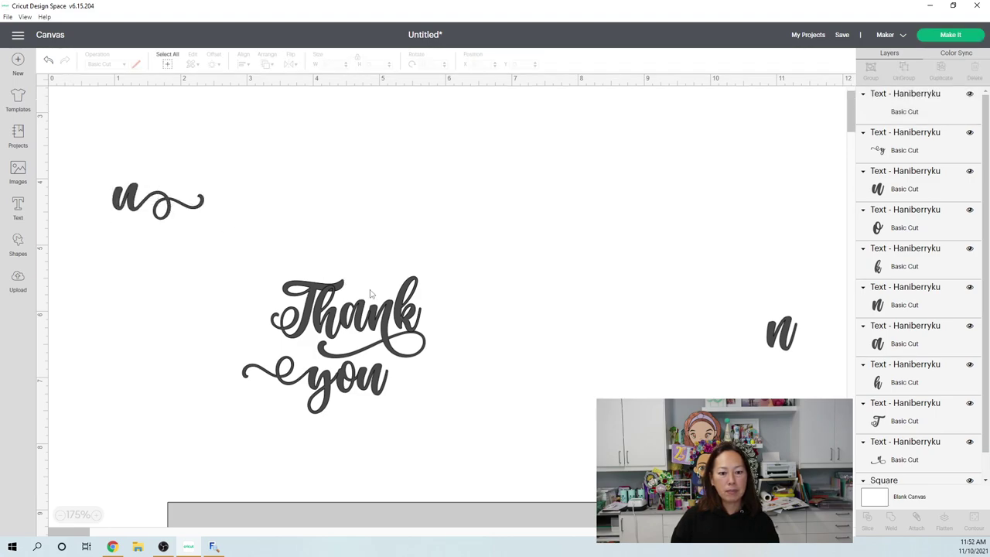
pyautogui.moveTo(172, 205); pyautogui.dragTo(542, 363)
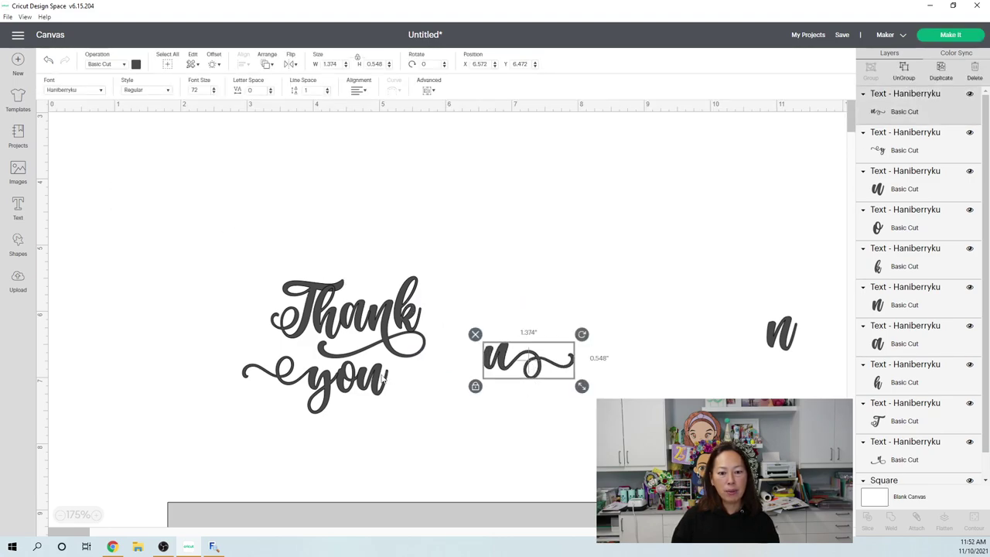
pyautogui.click(383, 376)
pyautogui.press('Delete')
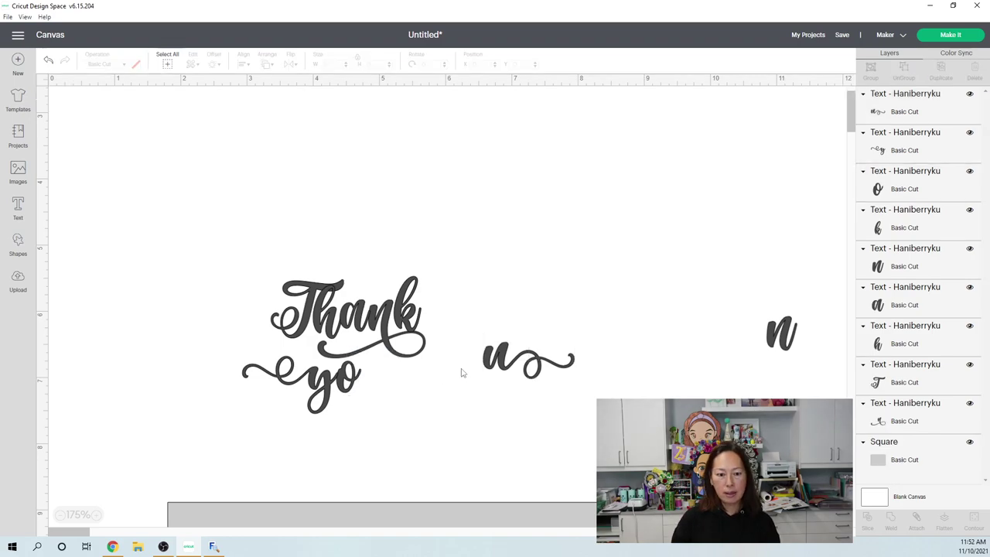
pyautogui.moveTo(475, 377); pyautogui.dragTo(427, 389)
pyautogui.click(500, 400)
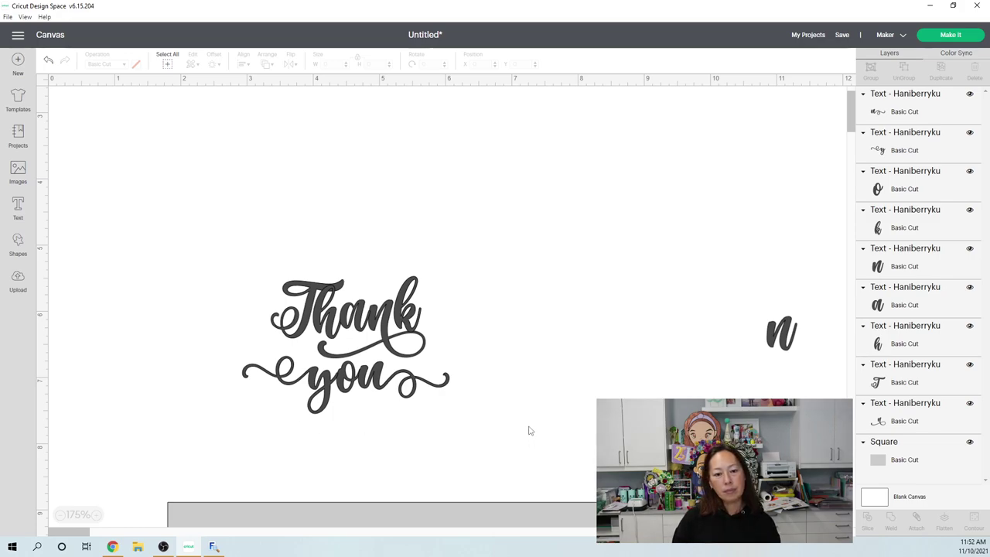
# Delete the swash n under 'Thank' and move the loose n into the gap of 'Thank'.
pyautogui.click(384, 329)
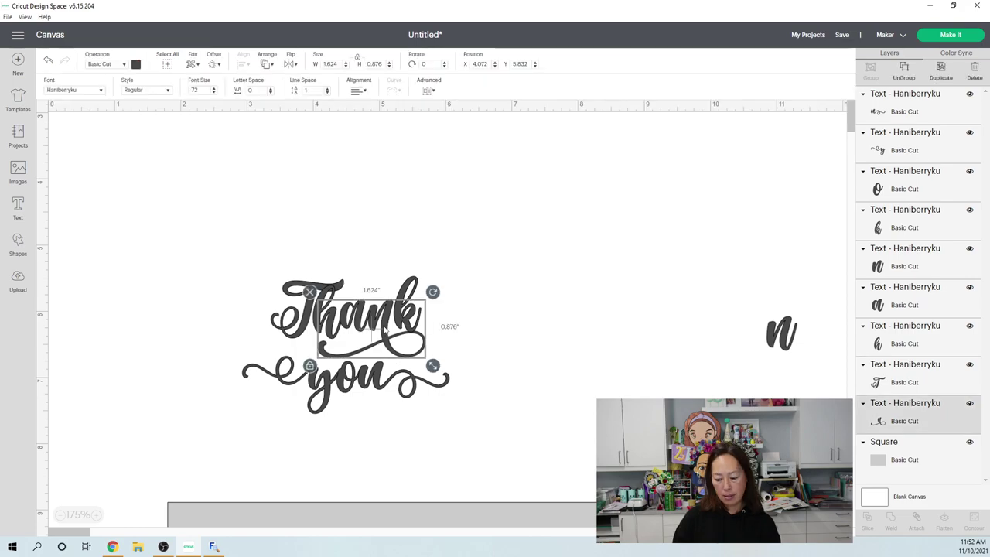
pyautogui.press('Delete')
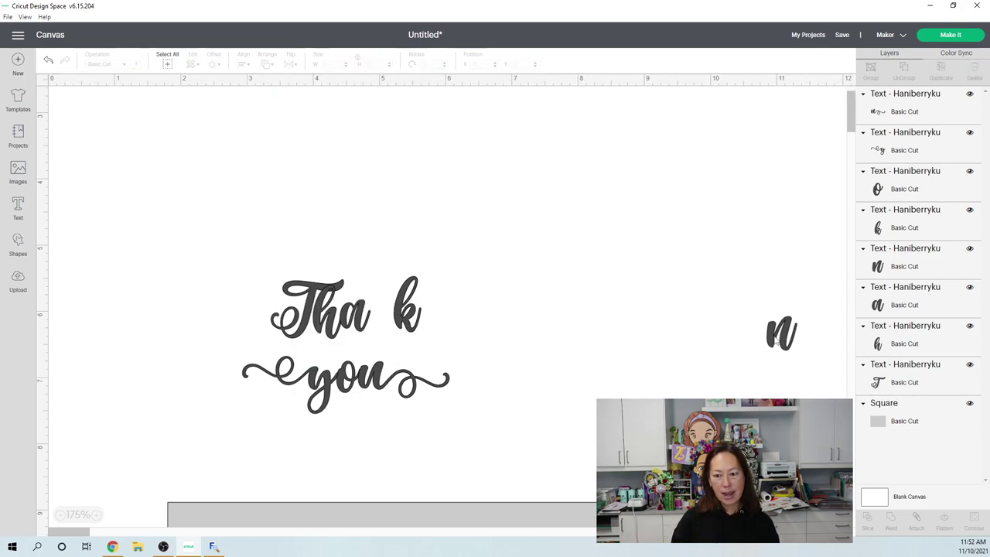
pyautogui.moveTo(776, 336); pyautogui.dragTo(374, 324)
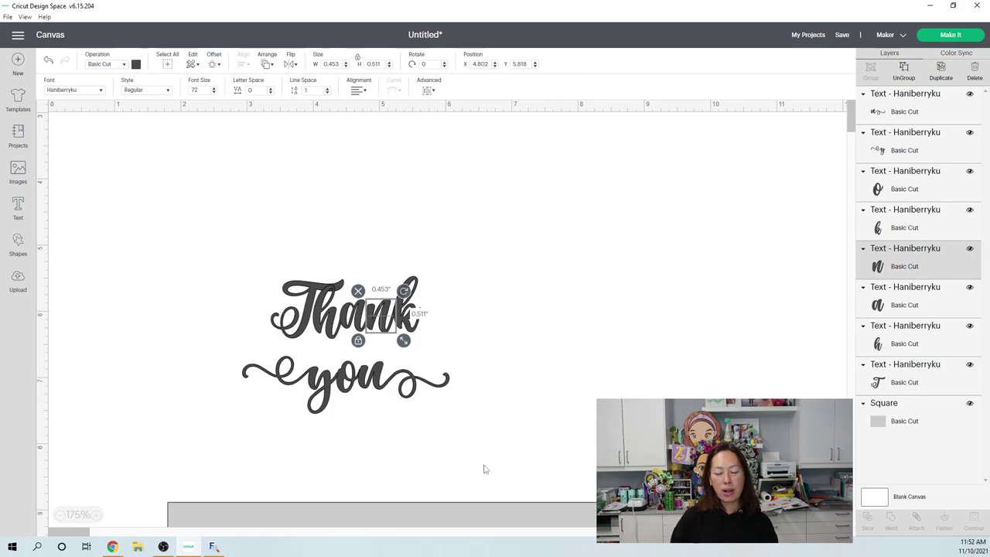
# In MainType, scroll the Haniberryku character map and pick the flourished glyph 0xF101.
pyautogui.click(213, 547)
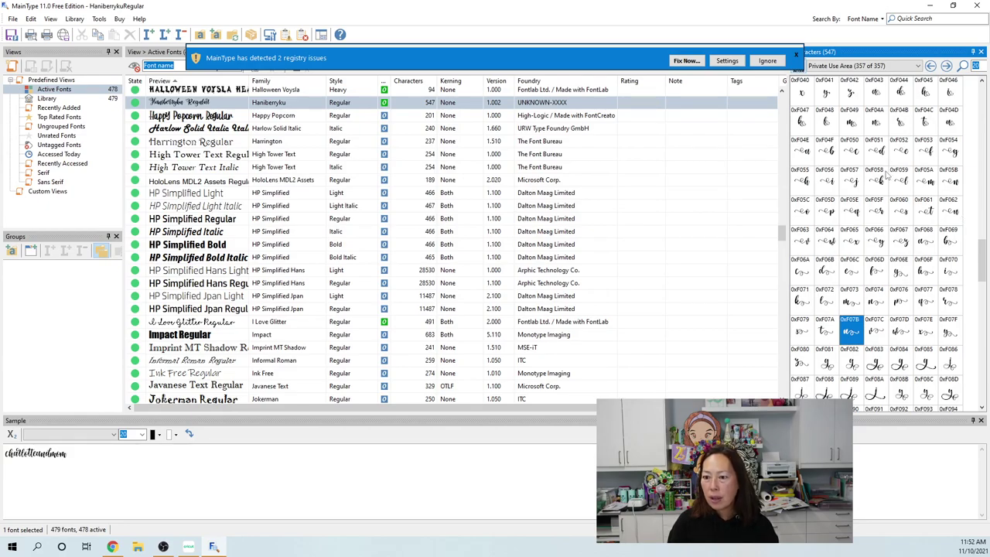
pyautogui.scroll(2, 888, 176)
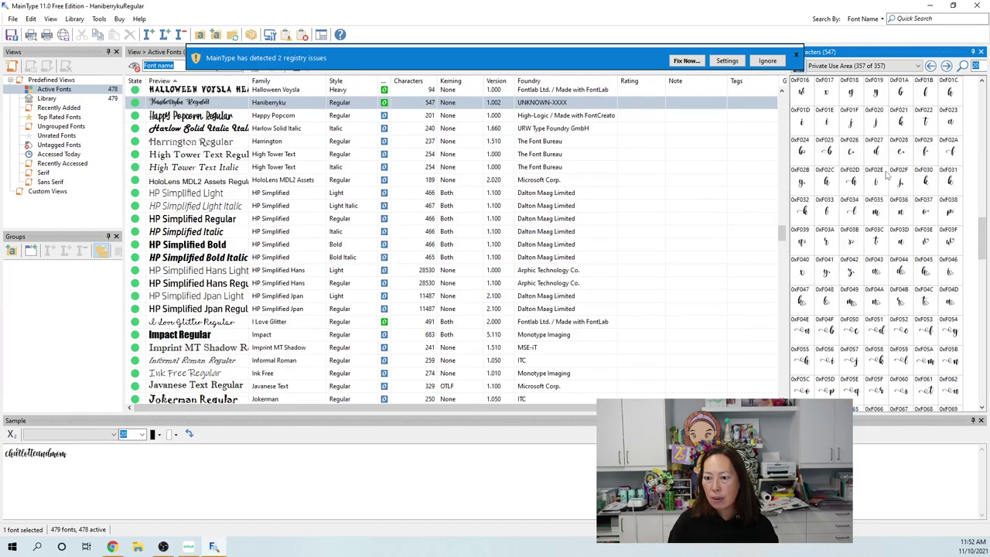
pyautogui.scroll(5, 887, 176)
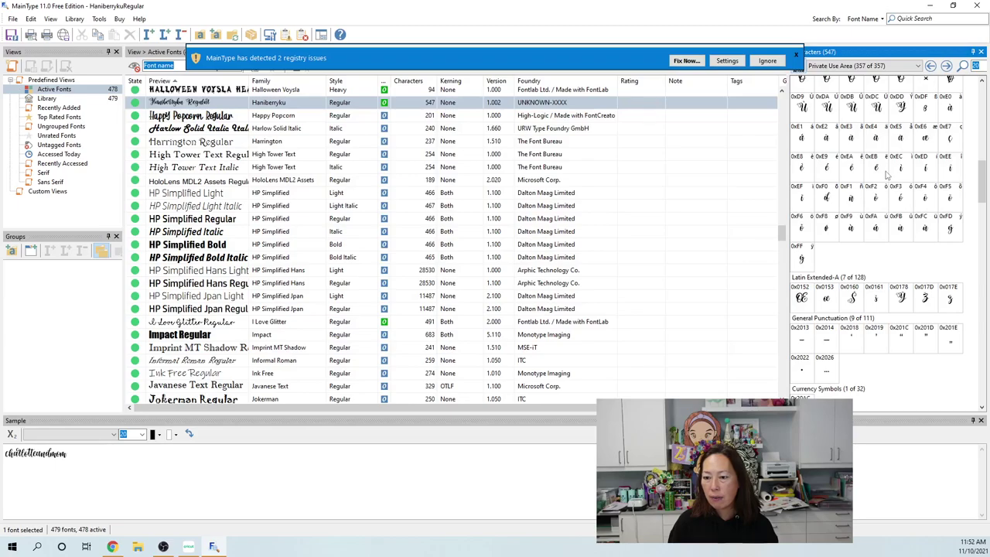
pyautogui.scroll(-5, 888, 176)
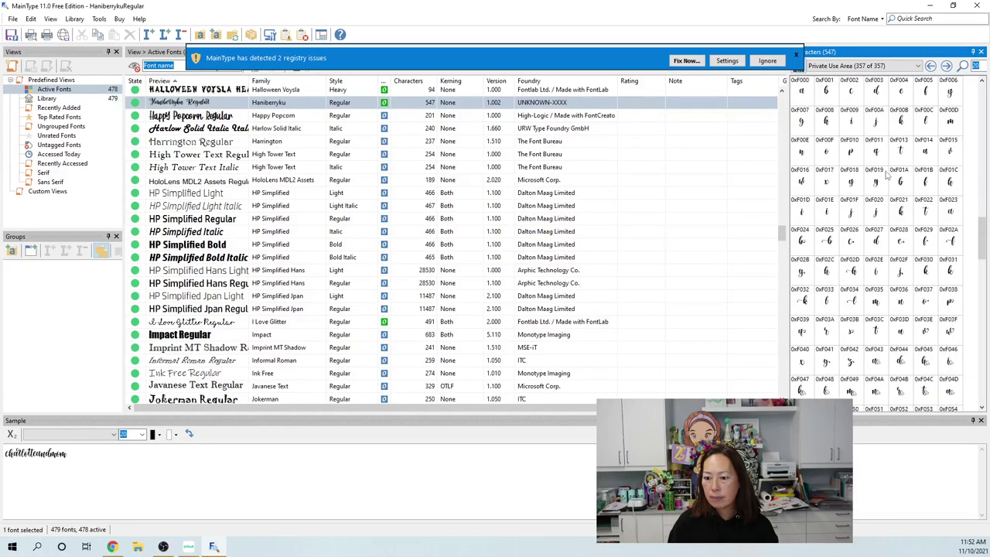
pyautogui.scroll(-2, 888, 177)
pyautogui.scroll(-2, 887, 176)
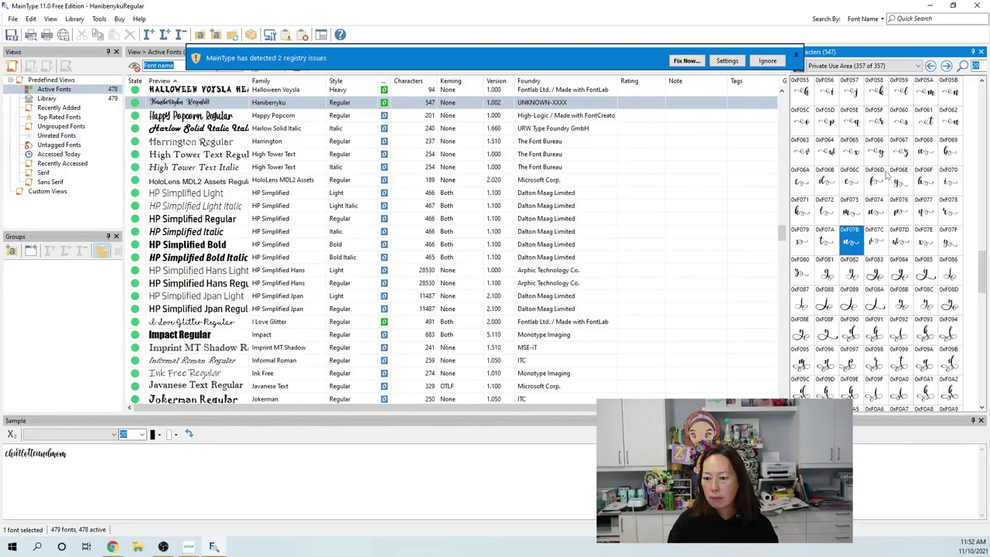
pyautogui.scroll(-1, 887, 177)
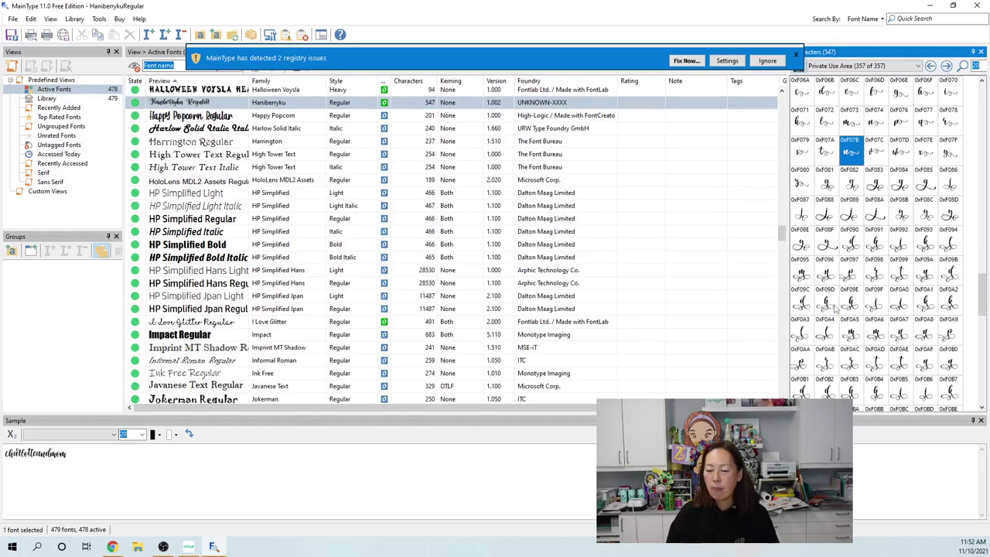
pyautogui.scroll(-2, 837, 294)
pyautogui.scroll(-2, 841, 284)
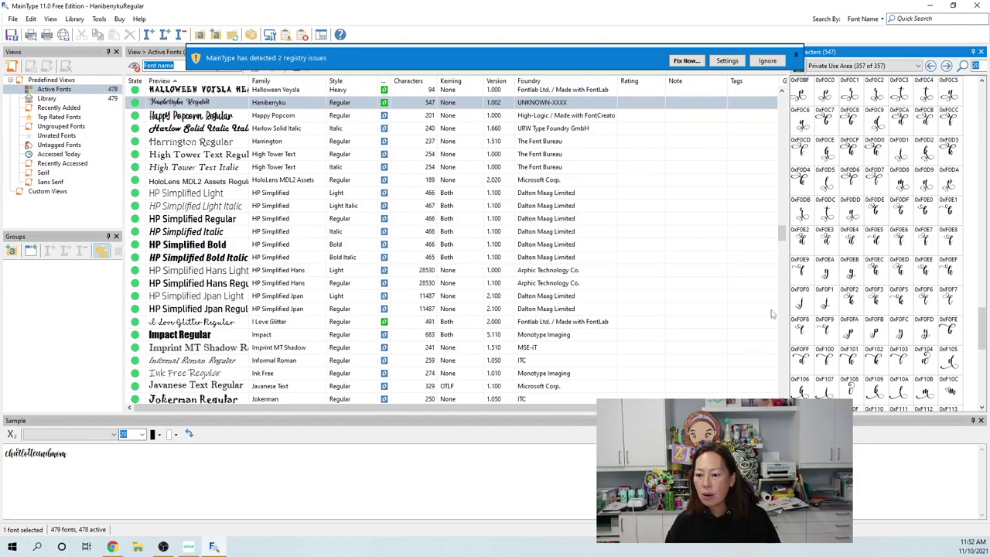
pyautogui.click(855, 364)
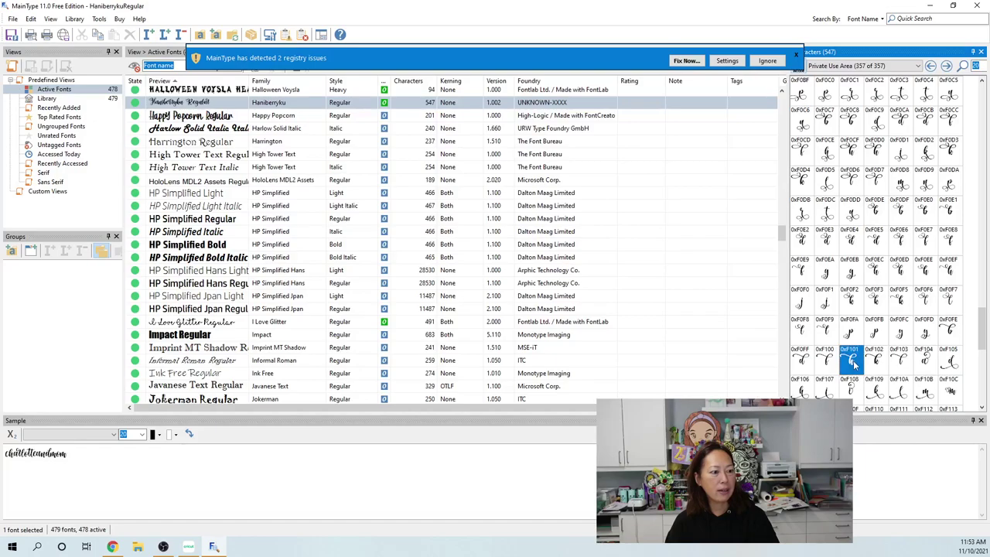
pyautogui.moveTo(854, 364)
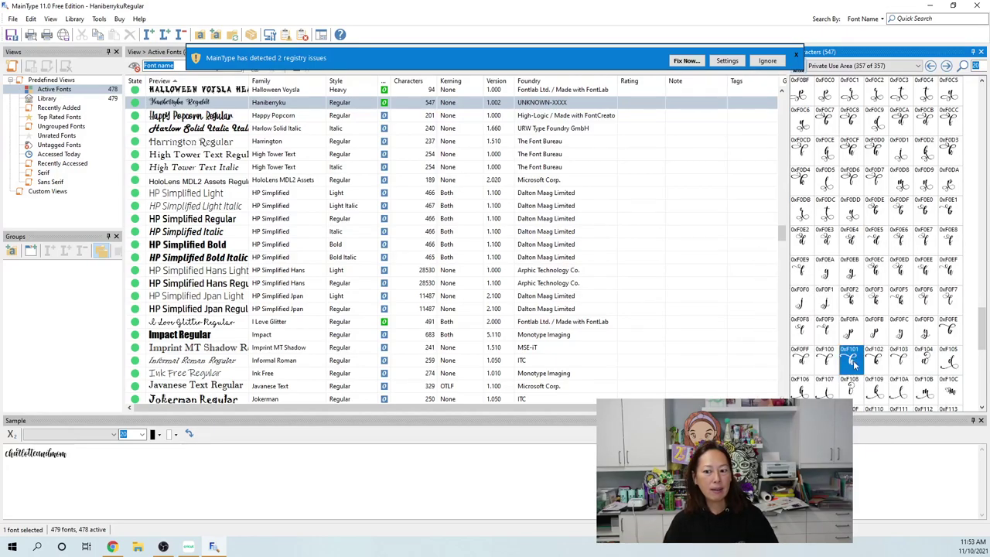
# Back in Cricut, add a new text layer with the swash h and place it above 'Thank'.
pyautogui.click(213, 547)
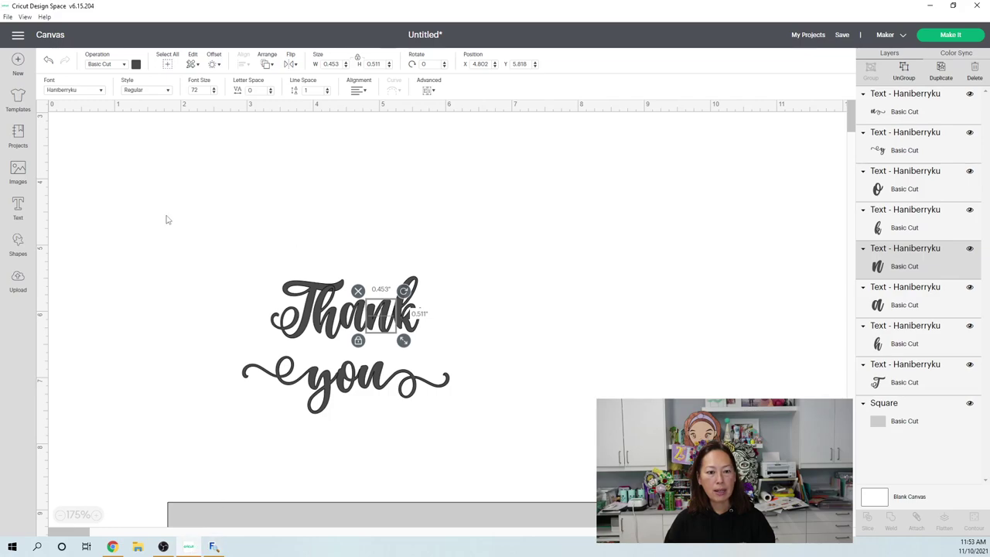
pyautogui.click(113, 220)
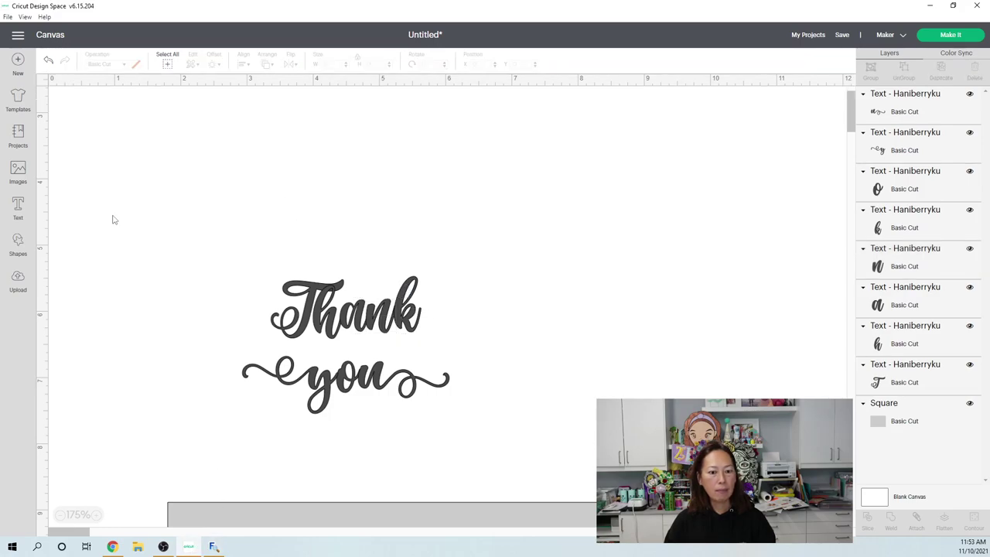
pyautogui.click(19, 208)
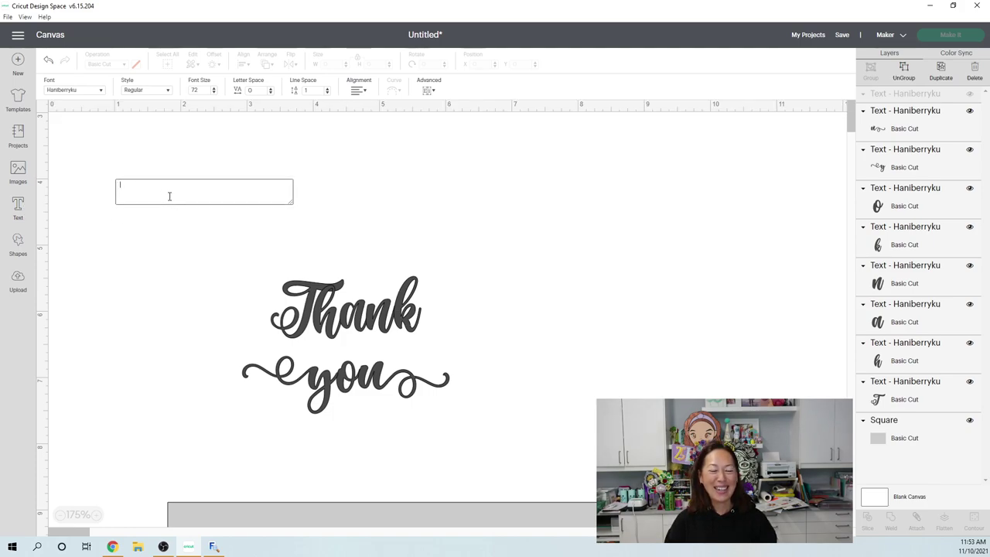
pyautogui.write('h')
pyautogui.click(219, 212)
pyautogui.moveTo(124, 193); pyautogui.dragTo(356, 195)
# Delete the plain h and the T, and set the swash h before 'ank' to spell 'hank'.
pyautogui.click(333, 306)
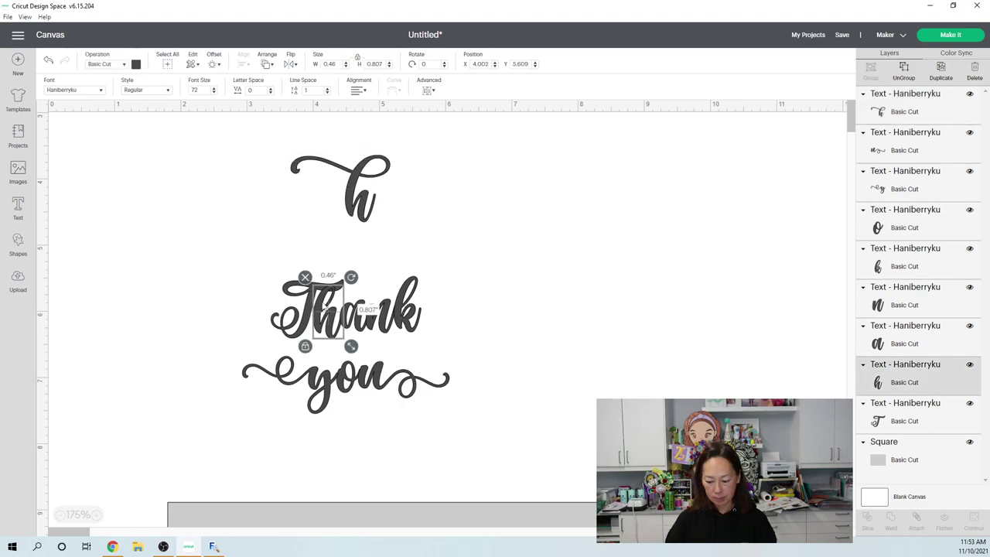
pyautogui.press('Delete')
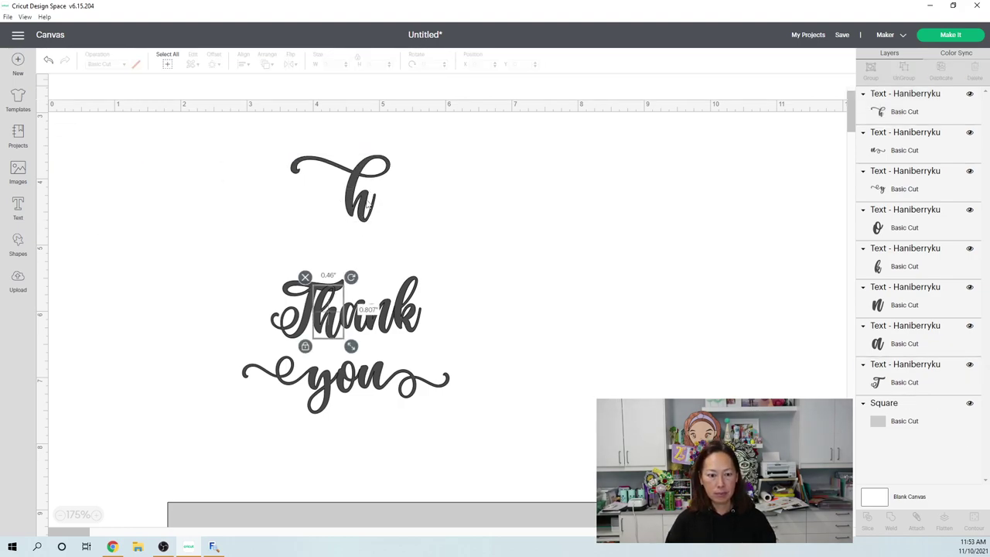
pyautogui.moveTo(356, 203); pyautogui.dragTo(333, 329)
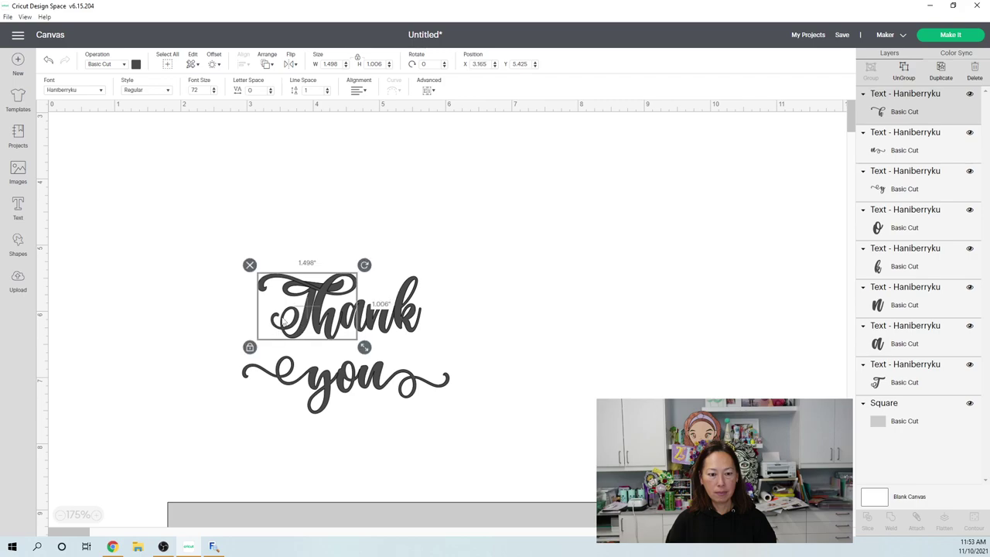
pyautogui.click(168, 302)
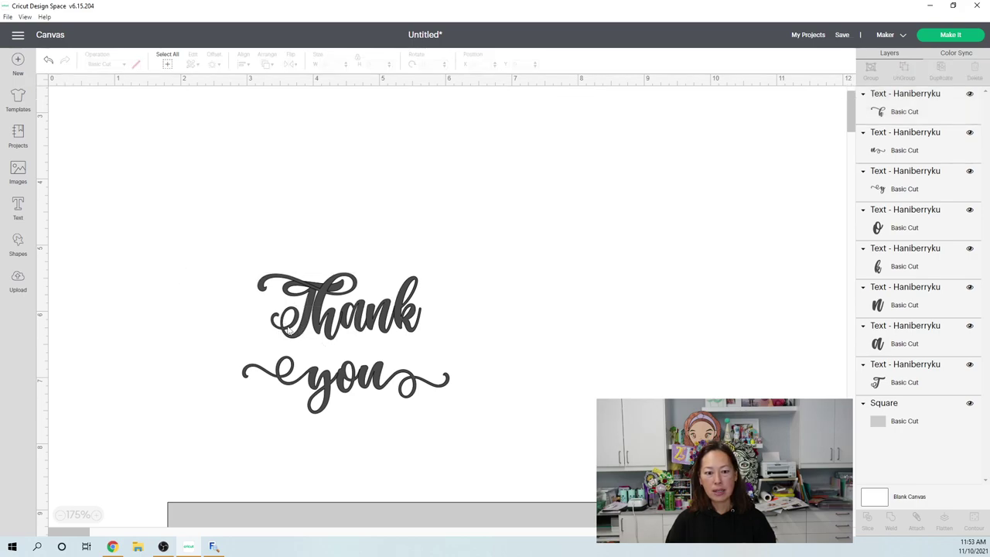
pyautogui.moveTo(288, 331); pyautogui.dragTo(167, 280)
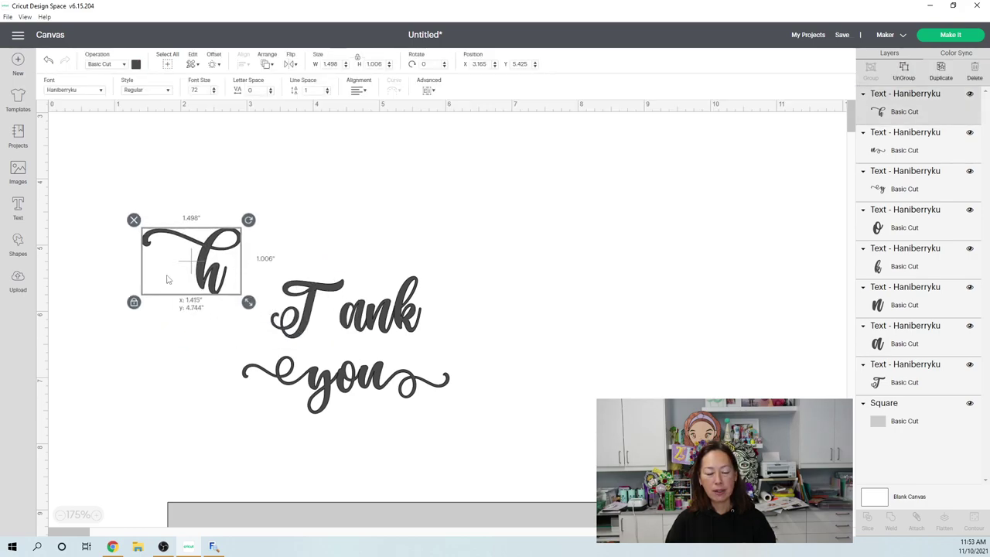
pyautogui.click(321, 287)
pyautogui.press('Delete')
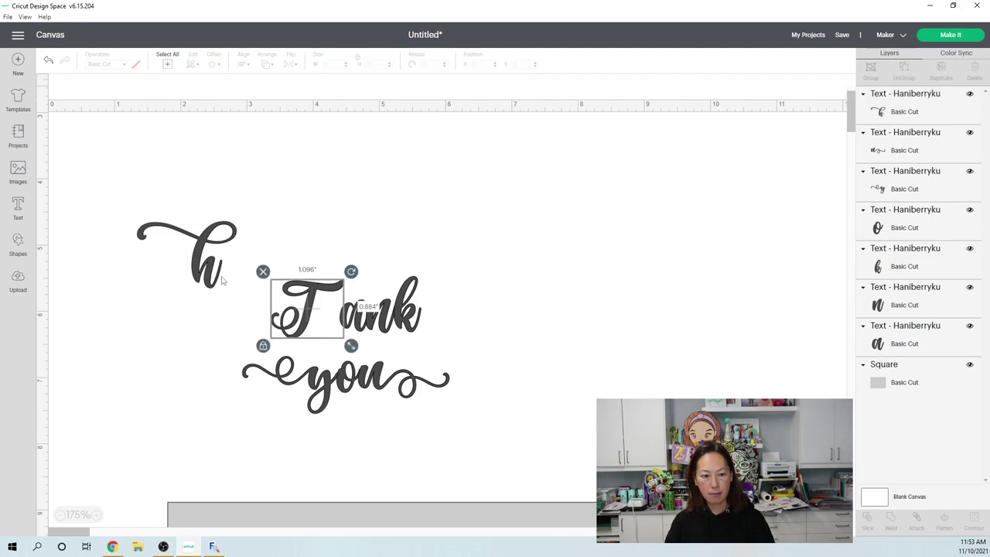
pyautogui.moveTo(326, 309); pyautogui.dragTo(330, 338)
pyautogui.click(583, 318)
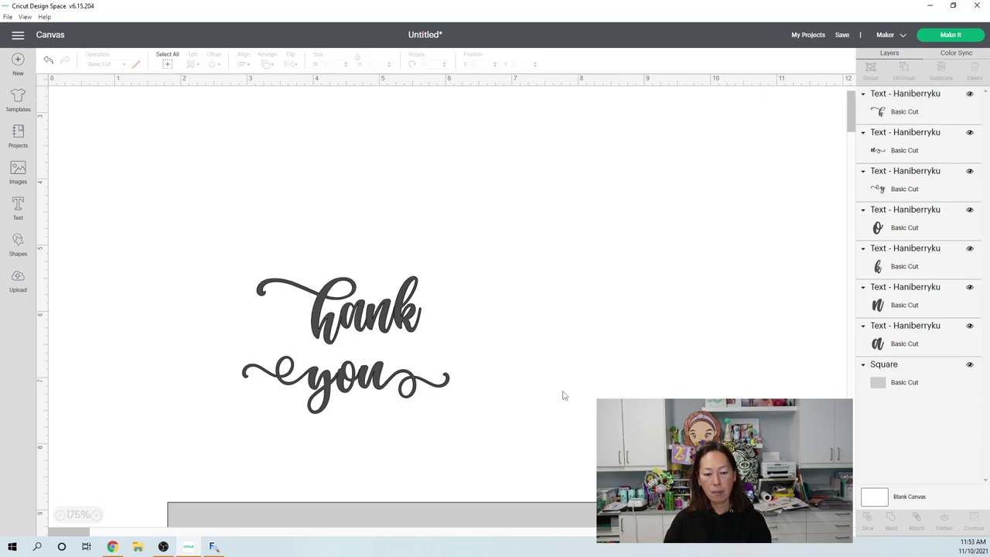
# Pick the Haniberryku flourished Th glyph 0xF156 in MainType, then return to the Cricut canvas.
pyautogui.click(214, 546)
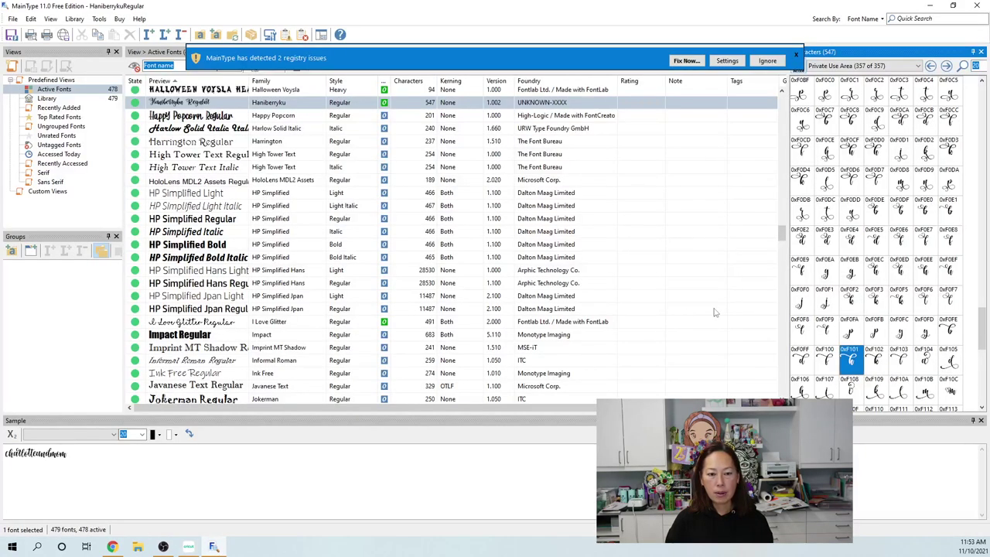
pyautogui.scroll(-5, 932, 307)
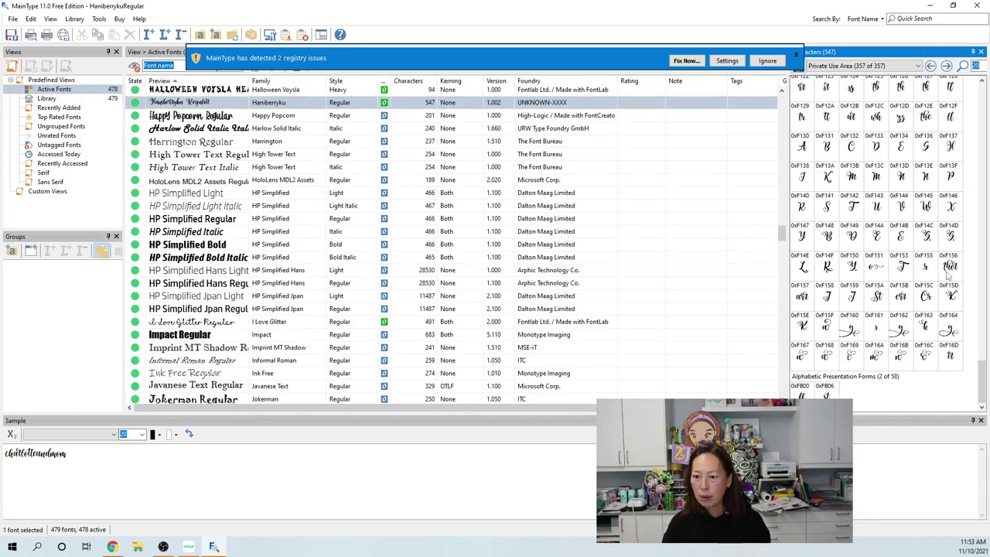
pyautogui.click(948, 274)
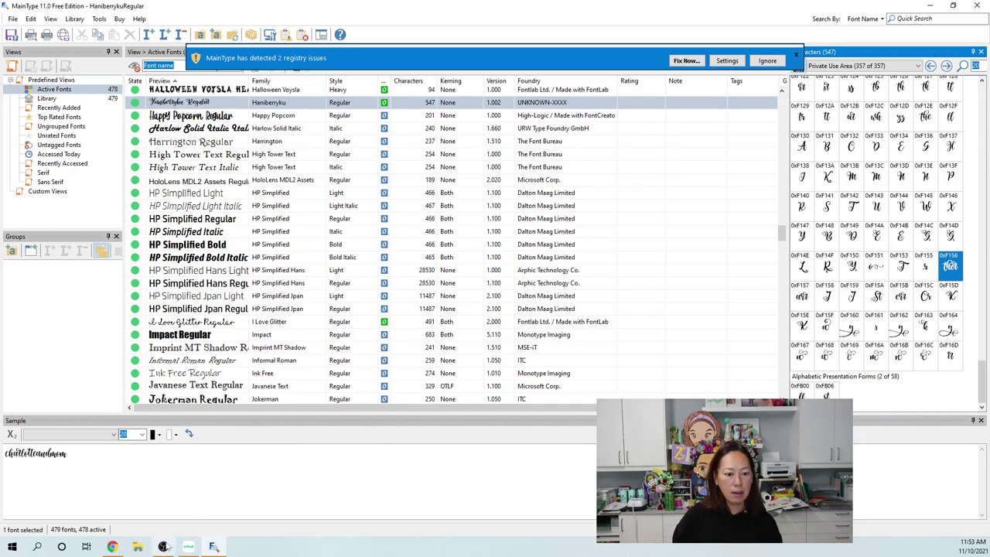
pyautogui.click(188, 549)
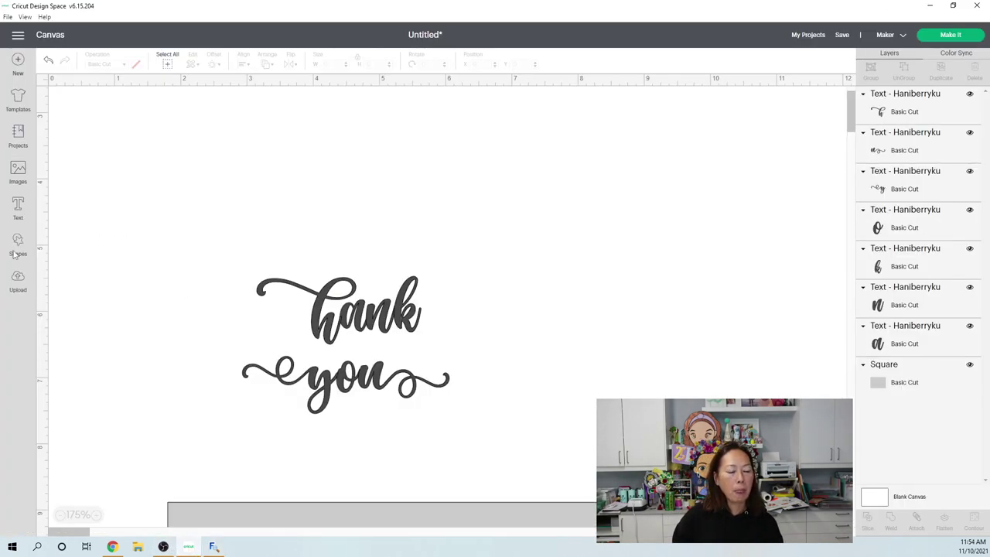
# Add a new Haniberryku text layer reading 'ther' and place it left of 'hank'.
pyautogui.click(18, 207)
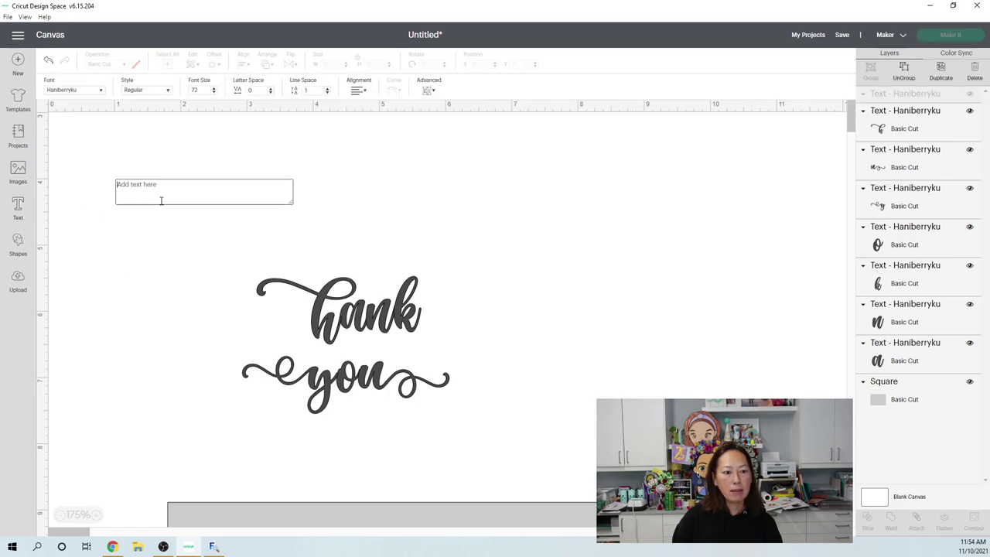
pyautogui.click(166, 193)
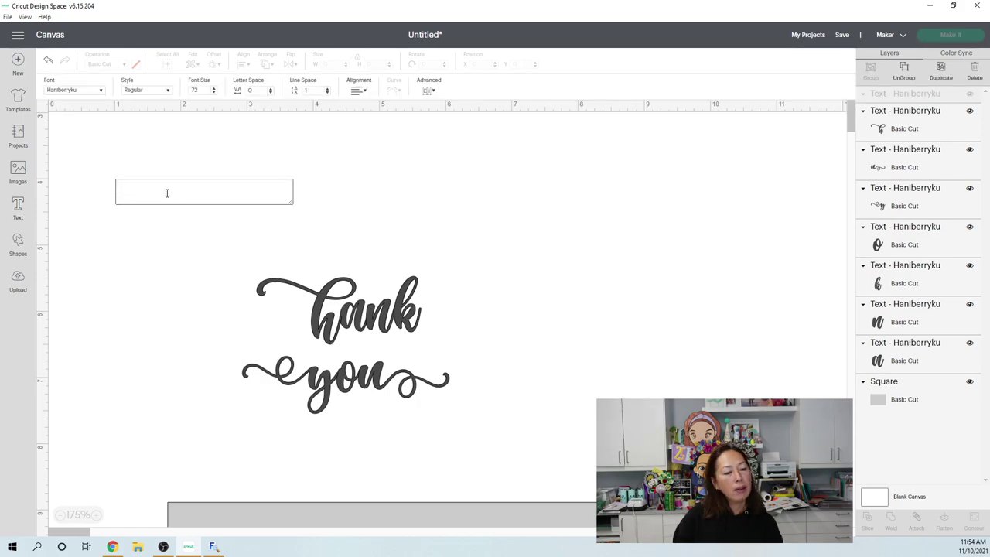
pyautogui.write('ther')
pyautogui.click(167, 224)
pyautogui.moveTo(167, 225); pyautogui.dragTo(175, 261)
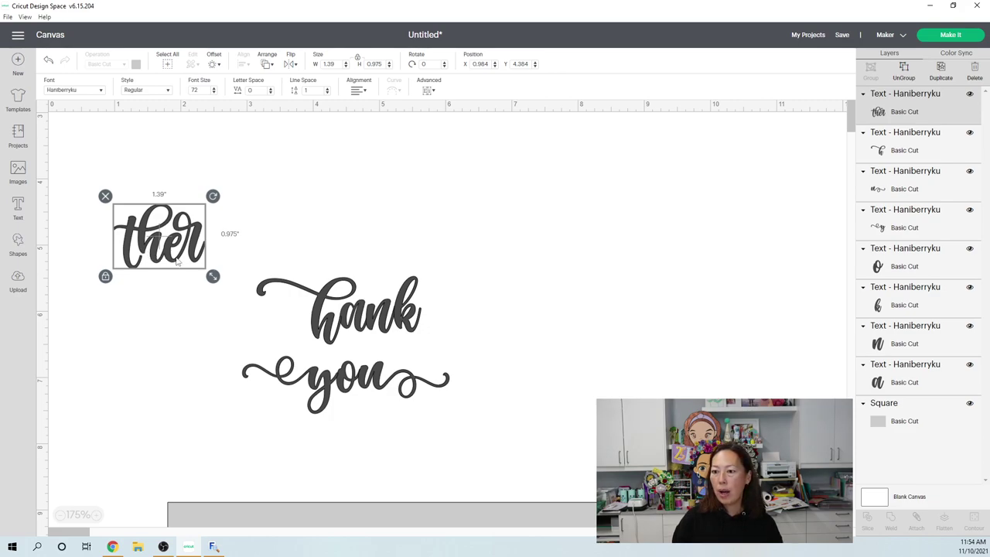
pyautogui.click(904, 77)
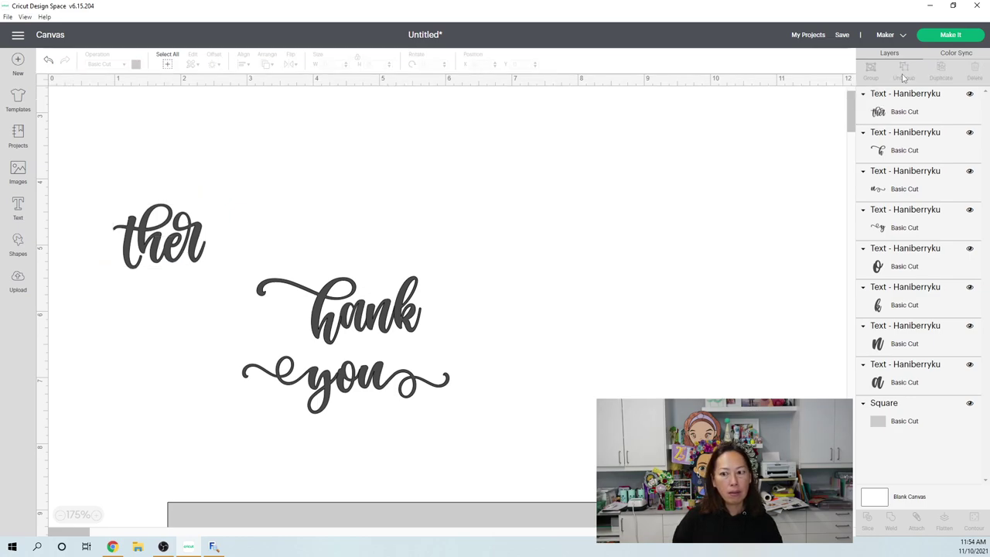
pyautogui.click(880, 113)
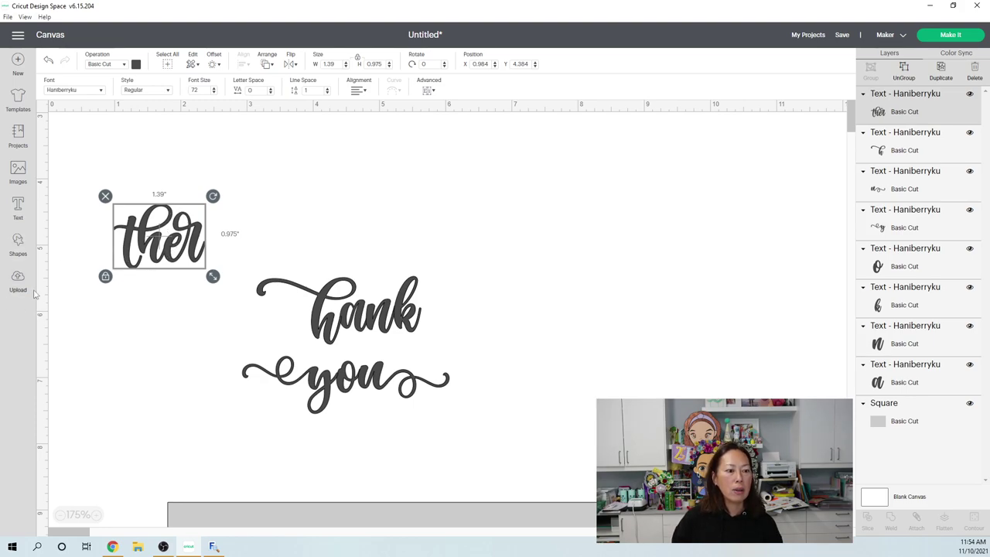
# Place a circle over the end of 'ther' and slice the two together.
pyautogui.click(23, 246)
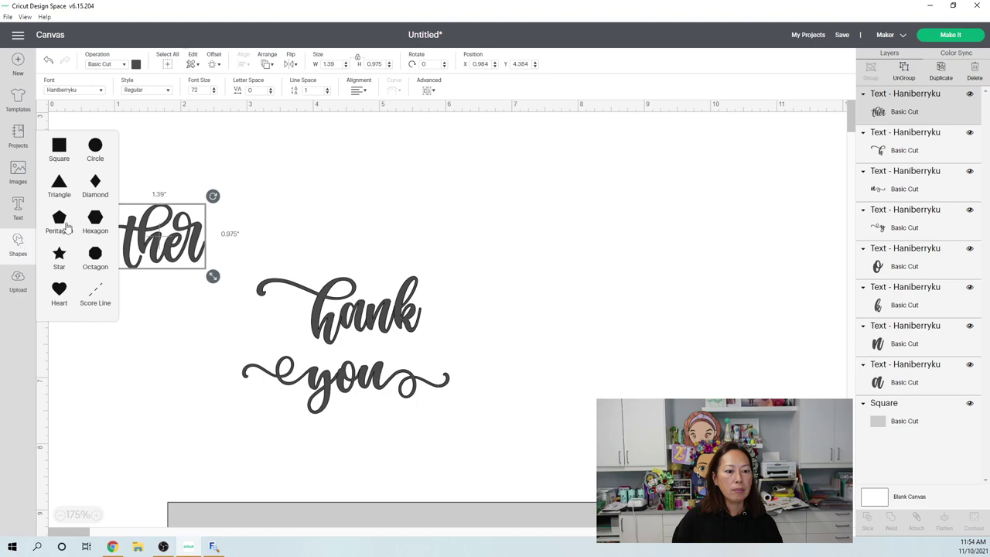
pyautogui.click(95, 147)
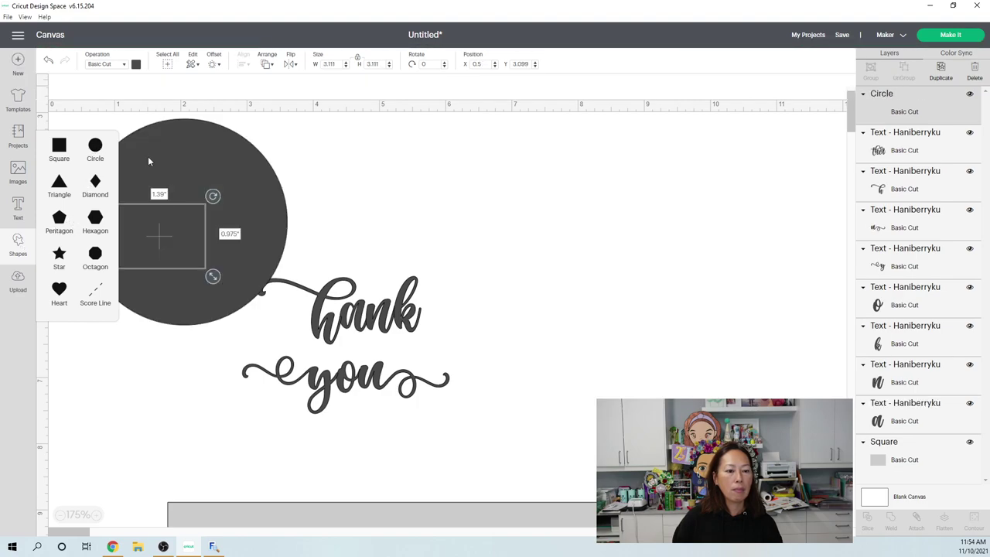
pyautogui.moveTo(253, 199); pyautogui.dragTo(334, 250)
pyautogui.click(483, 209)
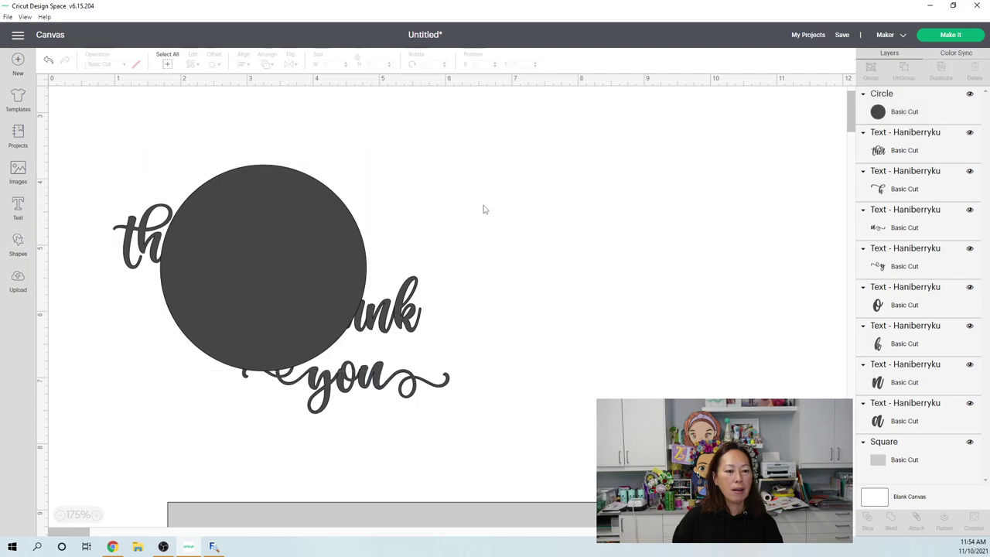
pyautogui.moveTo(58, 183); pyautogui.dragTo(221, 224)
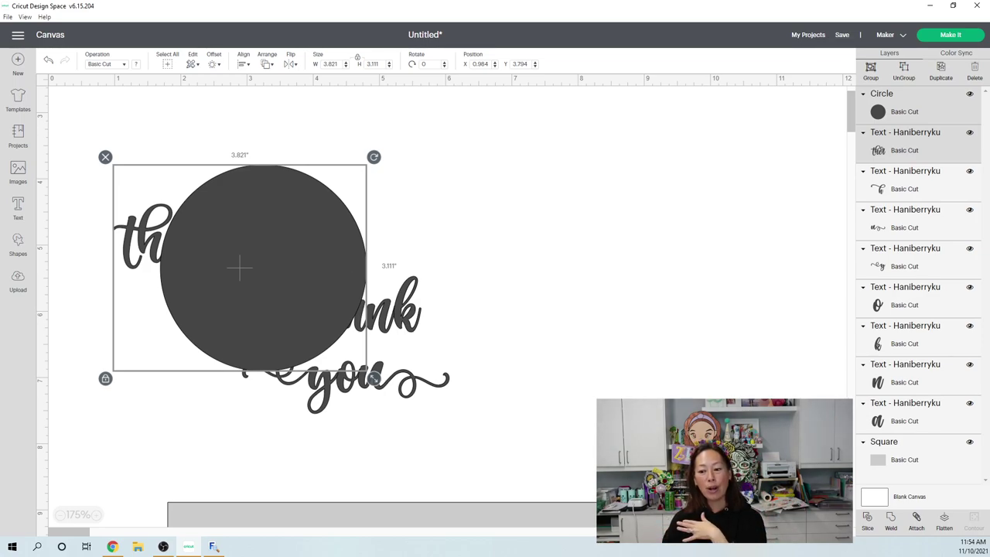
pyautogui.click(584, 382)
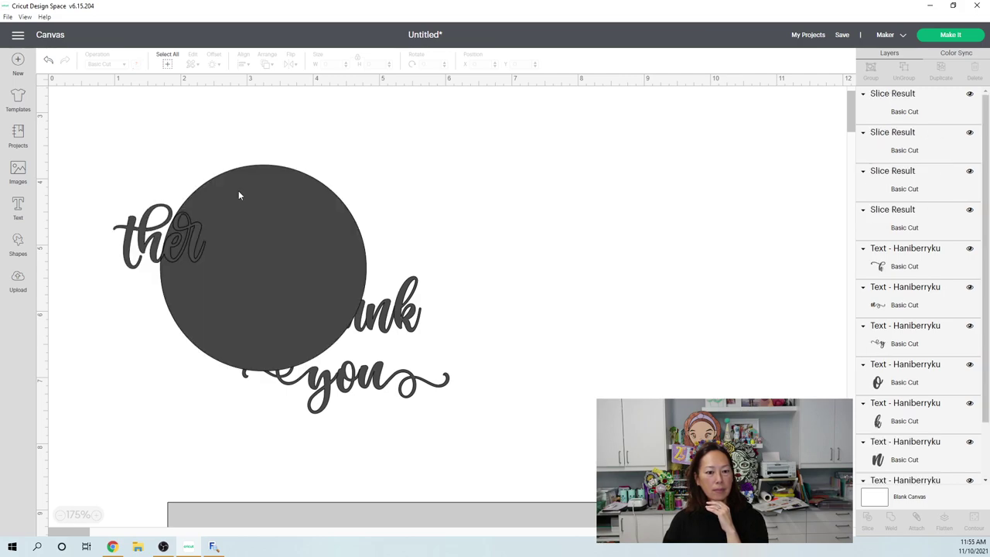
pyautogui.click(239, 194)
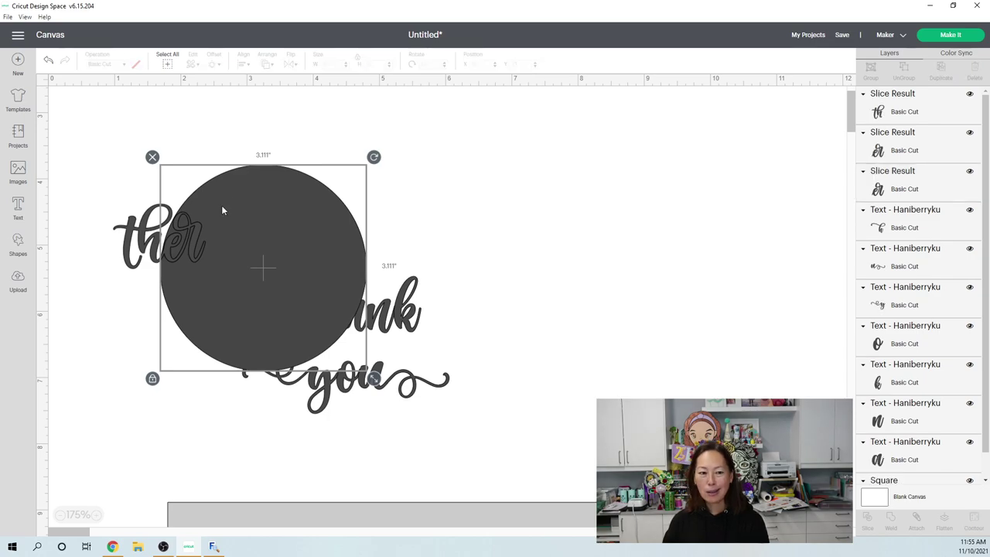
# Delete the leftover circle piece and the sliced 'er' piece, keeping only 'th'.
pyautogui.press('Delete')
pyautogui.click(197, 239)
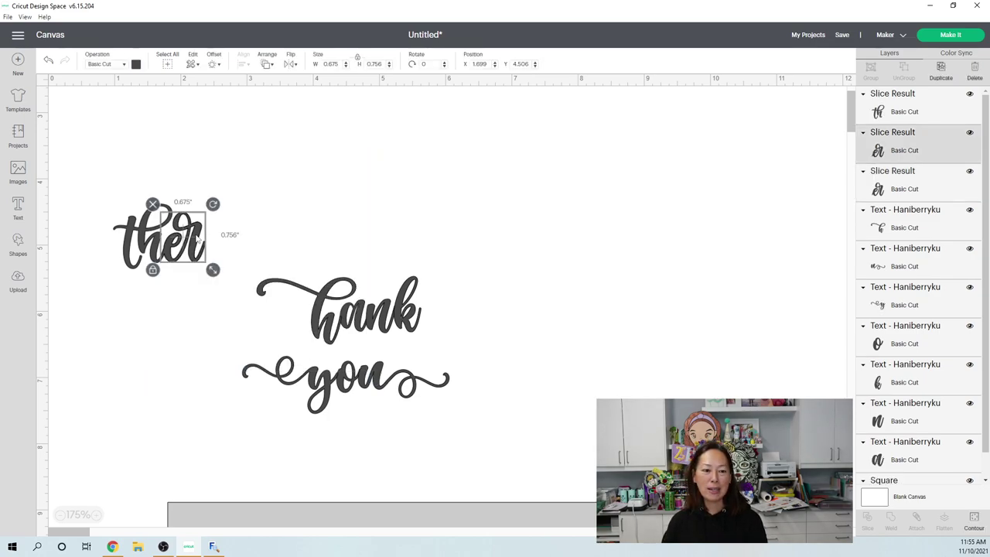
pyautogui.moveTo(185, 239); pyautogui.dragTo(259, 236)
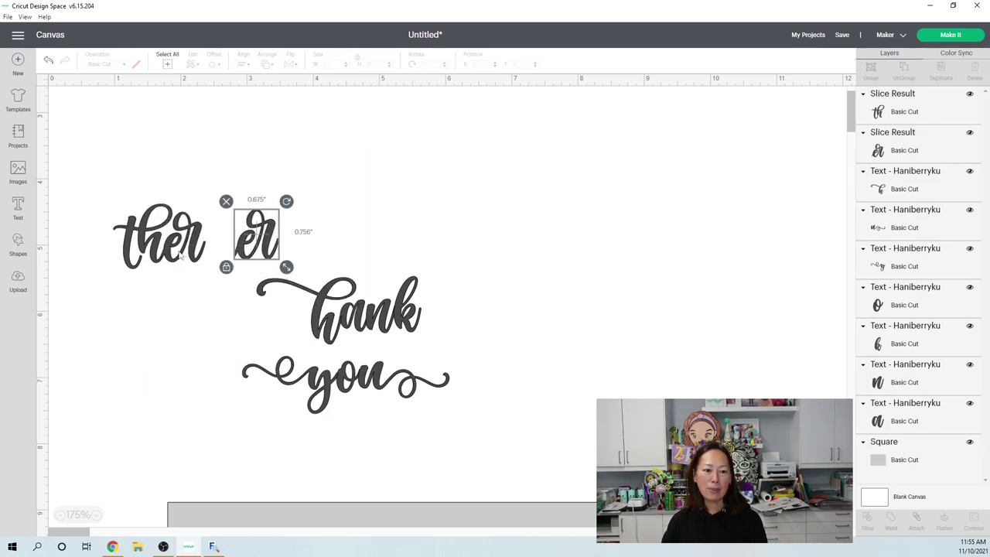
pyautogui.hotkey('ctrl', 'z')
pyautogui.moveTo(182, 255); pyautogui.dragTo(226, 254)
pyautogui.click(153, 260)
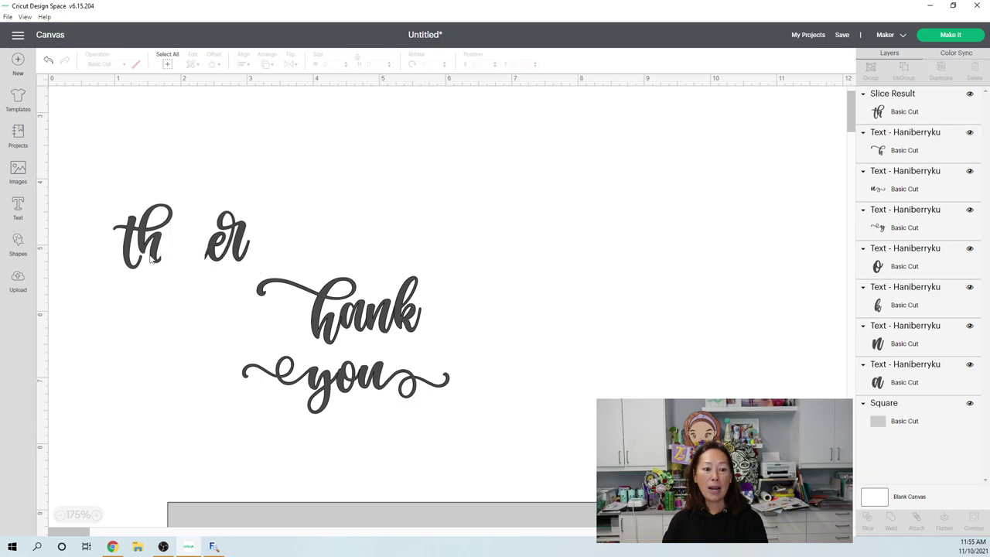
pyautogui.press('Delete')
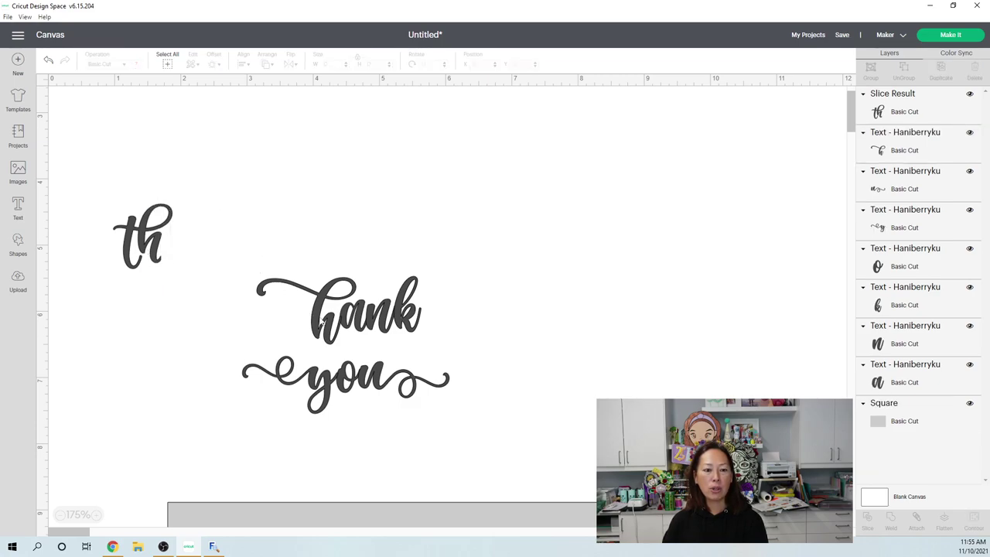
# Replace the 'h' of 'hank' with 'th' to spell 'thank' and move 'you' up beneath it.
pyautogui.click(322, 323)
pyautogui.press('Delete')
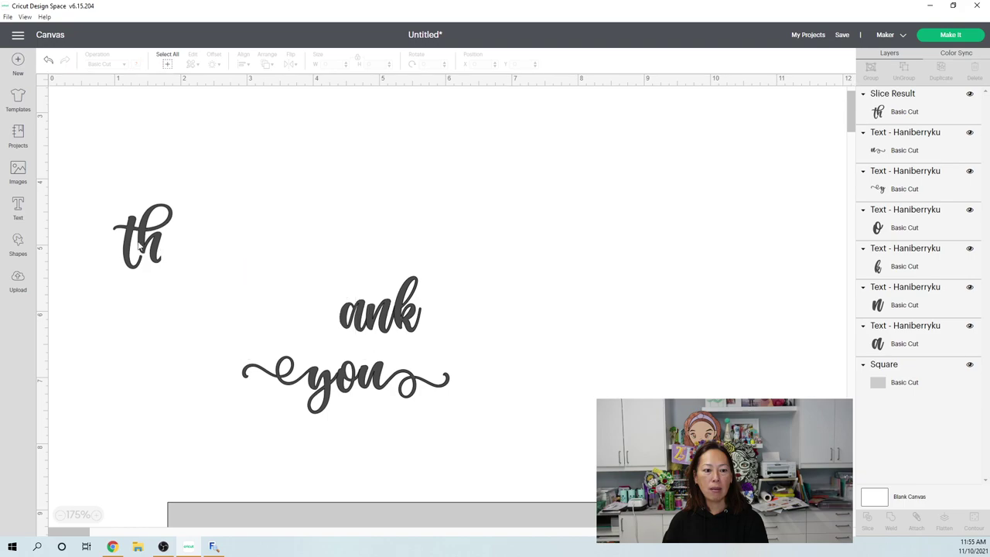
pyautogui.moveTo(139, 246); pyautogui.dragTo(320, 307)
pyautogui.click(218, 306)
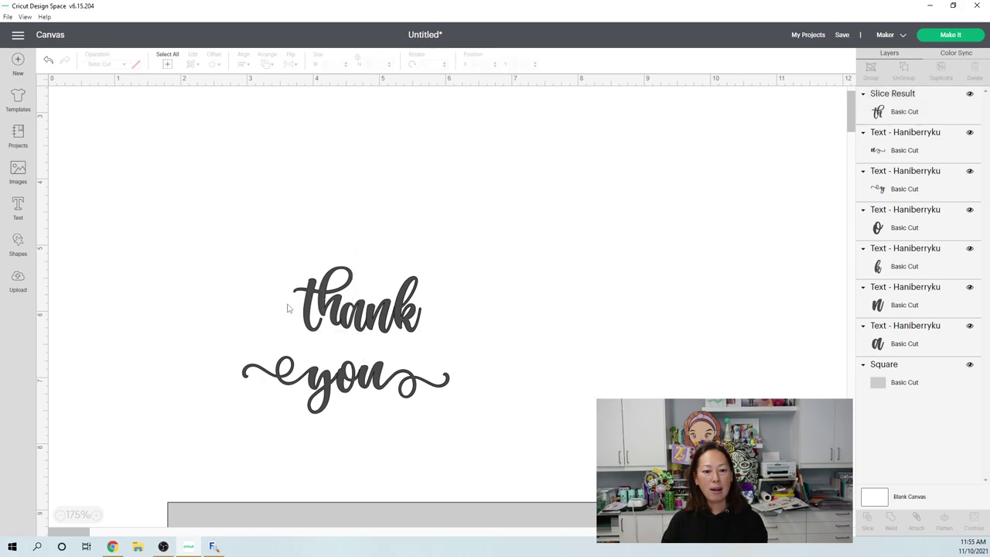
pyautogui.moveTo(500, 424); pyautogui.dragTo(288, 379)
pyautogui.moveTo(361, 392); pyautogui.dragTo(368, 361)
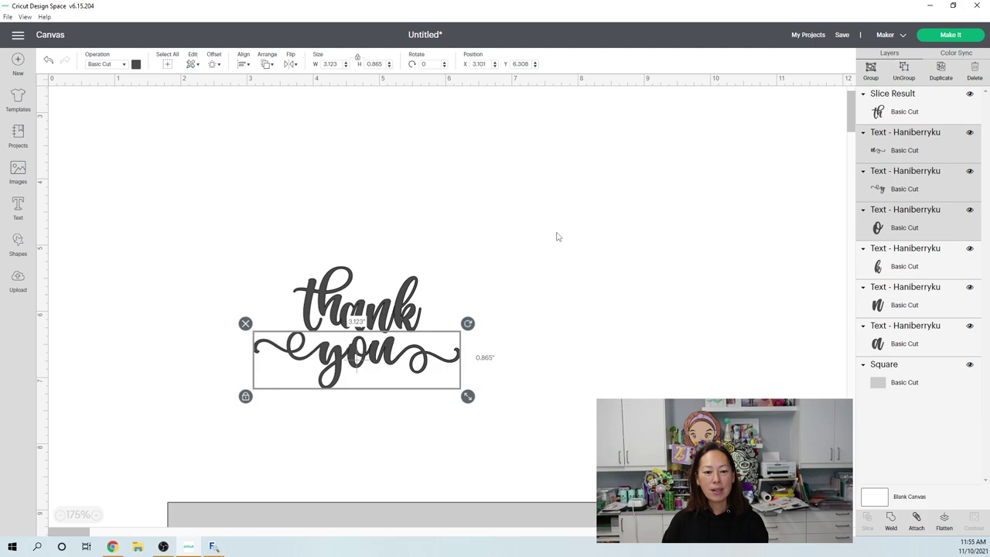
# Select all of 'thank you' and weld it into a single shape.
pyautogui.click(236, 225)
pyautogui.moveTo(199, 218); pyautogui.dragTo(572, 385)
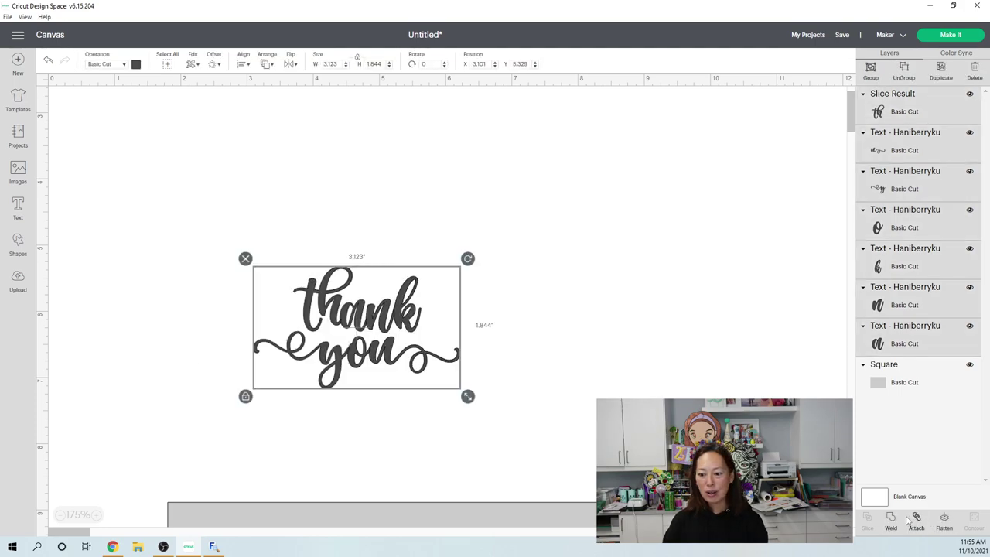
pyautogui.click(495, 418)
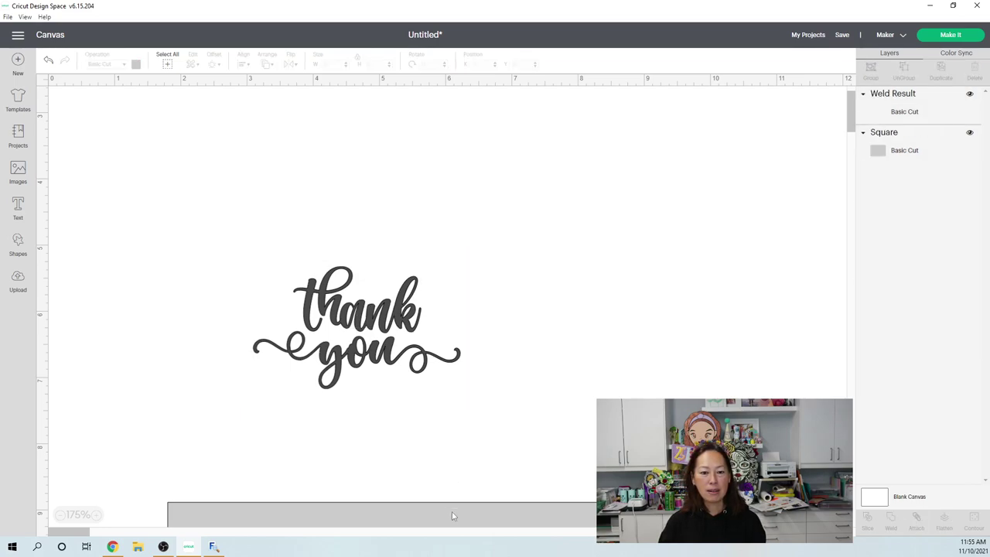
# Move the grey card behind the weld, enlarge it to 4.79 by 2.829 inches and centre it.
pyautogui.moveTo(451, 511); pyautogui.dragTo(441, 172)
pyautogui.click(391, 321)
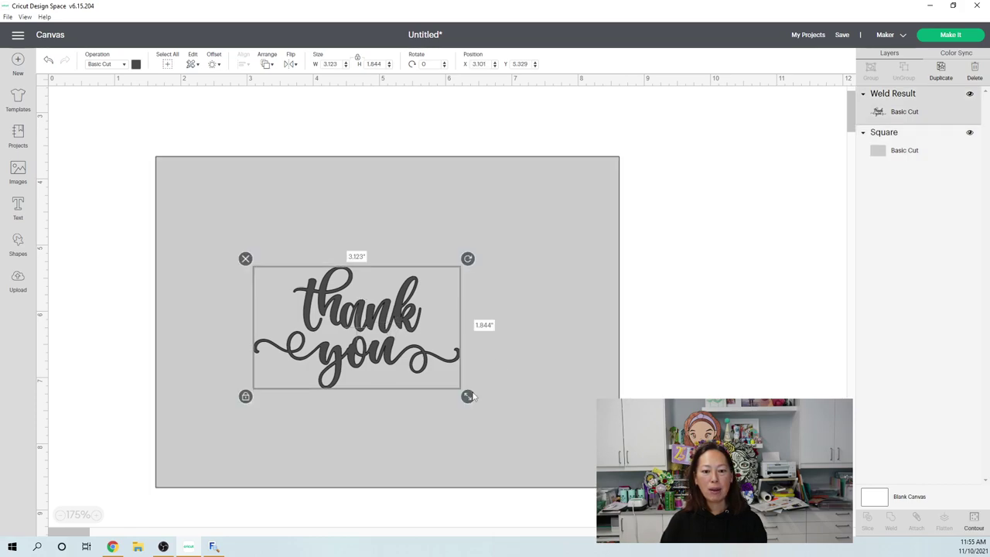
pyautogui.moveTo(468, 396); pyautogui.dragTo(578, 462)
pyautogui.moveTo(458, 400); pyautogui.dragTo(423, 350)
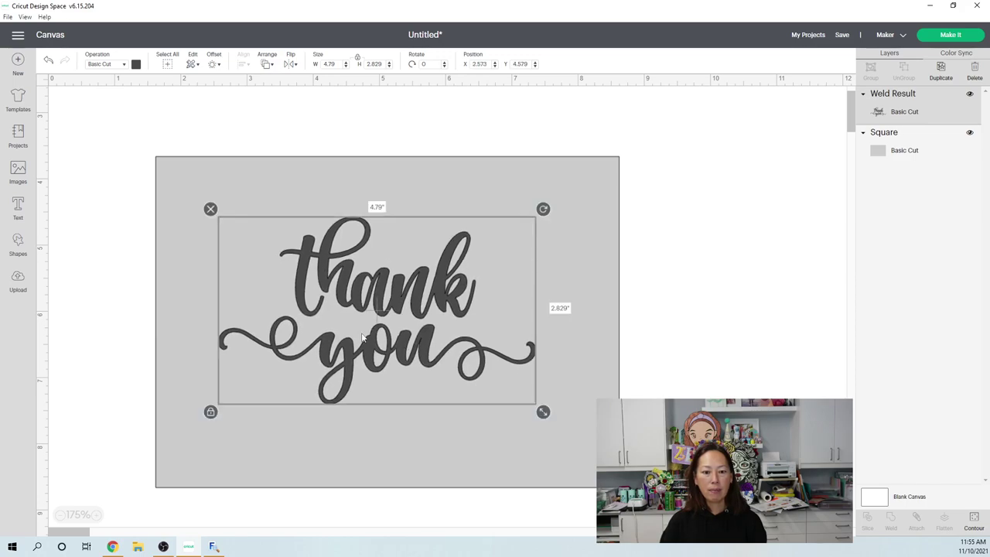
# Select the grey card with the welded 'thank you' and slice them.
pyautogui.click(679, 281)
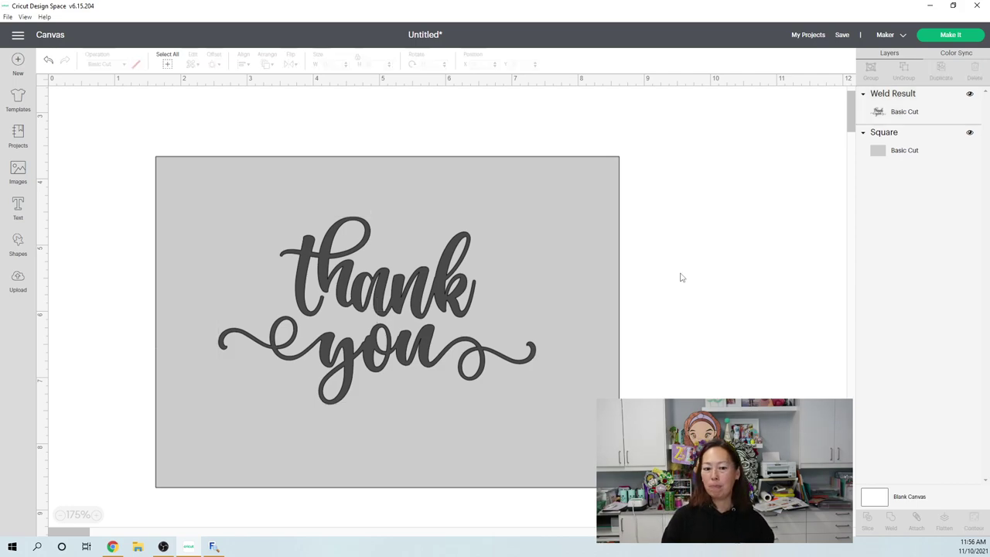
pyautogui.click(441, 299)
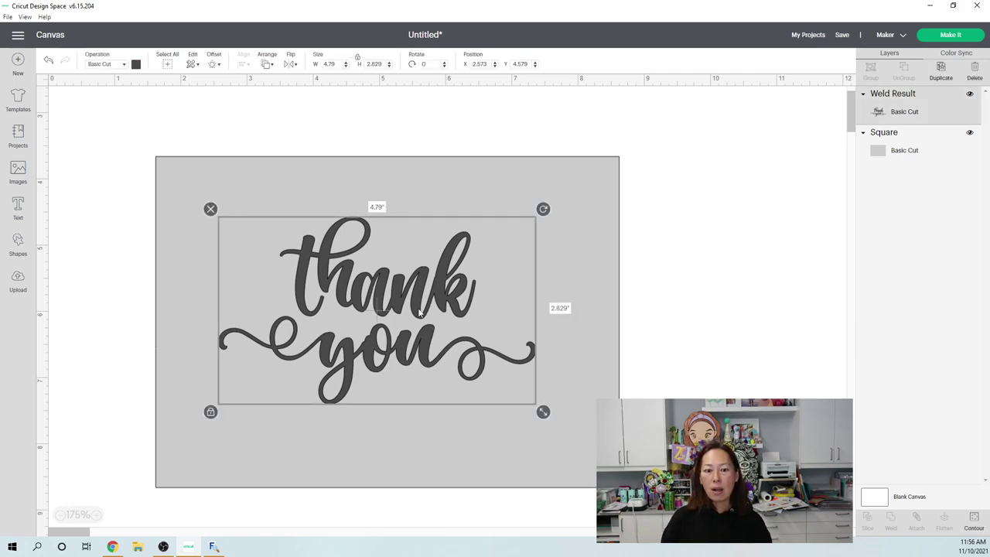
pyautogui.click(711, 283)
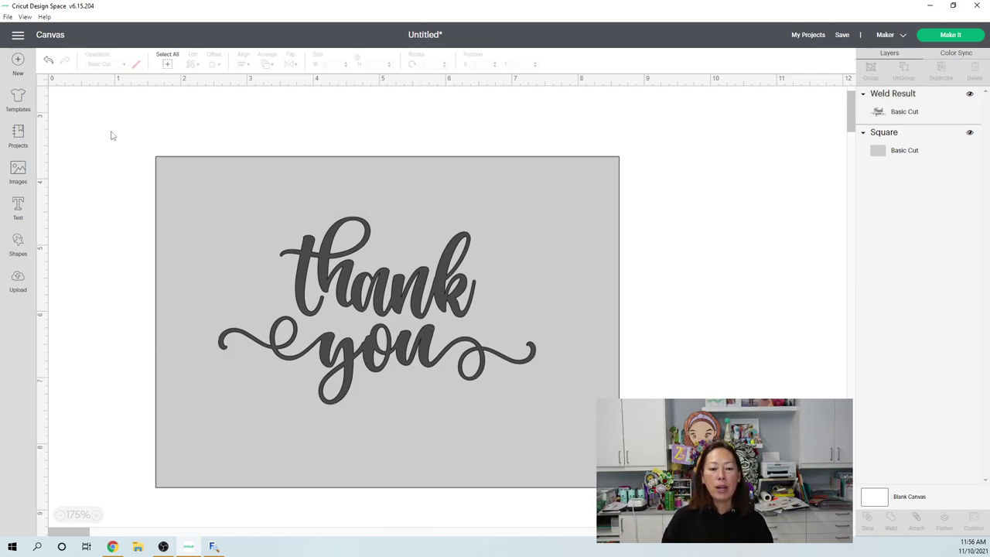
pyautogui.moveTo(93, 129); pyautogui.dragTo(400, 343)
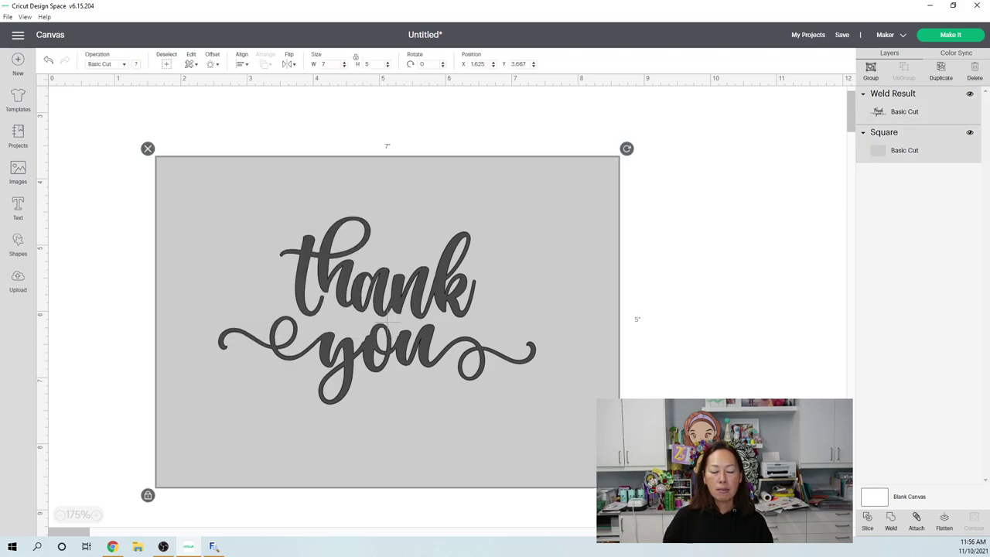
pyautogui.click(868, 520)
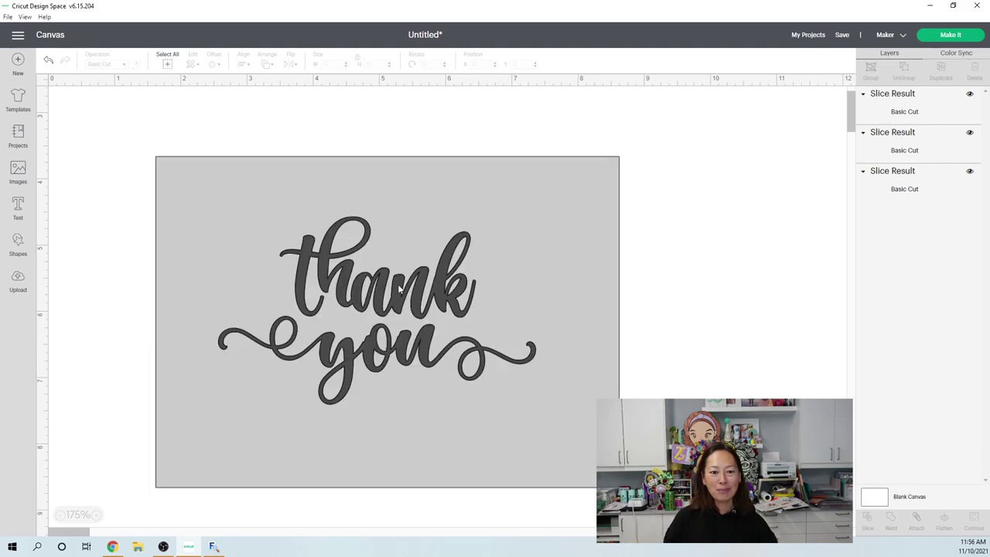
# Set the solid 'thank you' aside, delete the outlined text piece and return the cut-out card.
pyautogui.moveTo(499, 290); pyautogui.dragTo(830, 281)
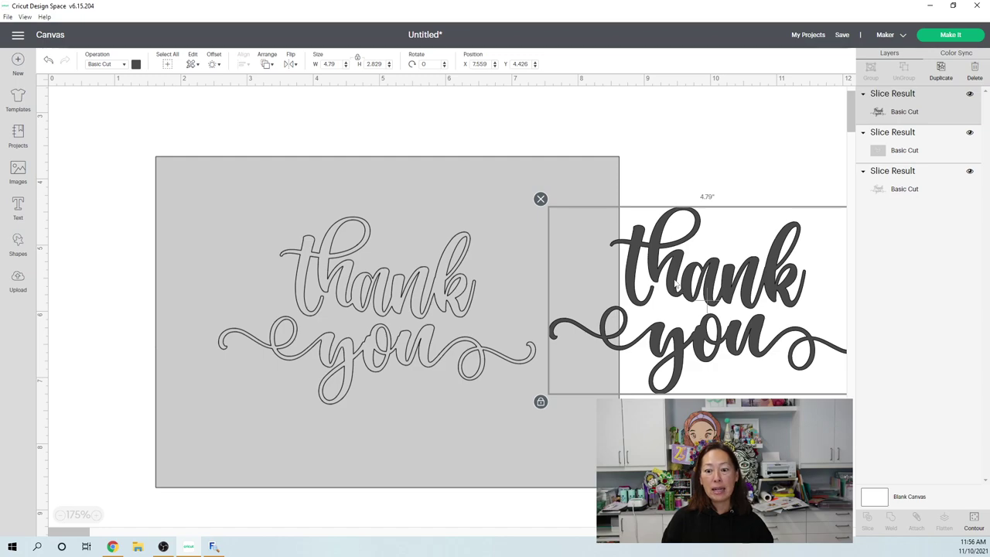
pyautogui.moveTo(677, 286); pyautogui.dragTo(827, 276)
pyautogui.moveTo(360, 290); pyautogui.dragTo(300, 547)
pyautogui.click(324, 316)
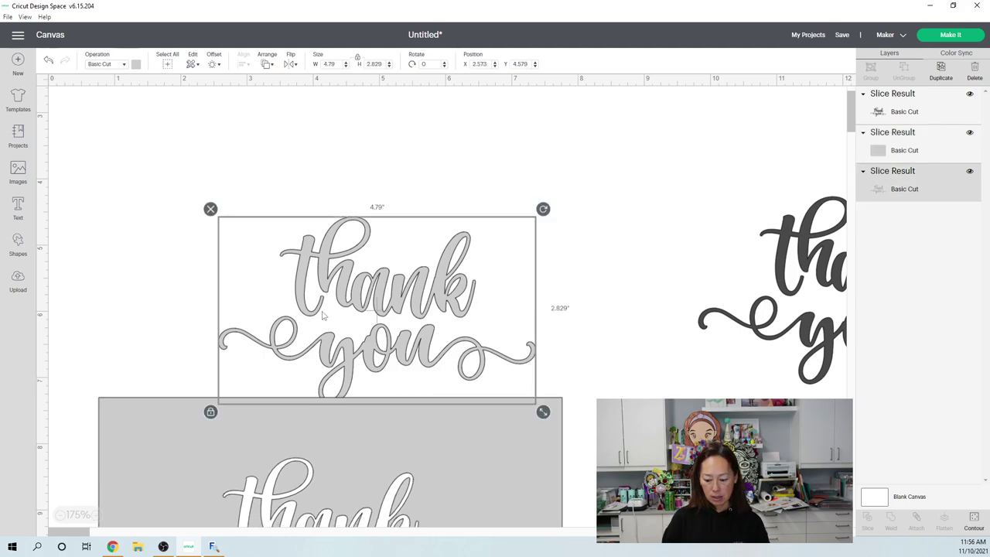
pyautogui.press('Delete')
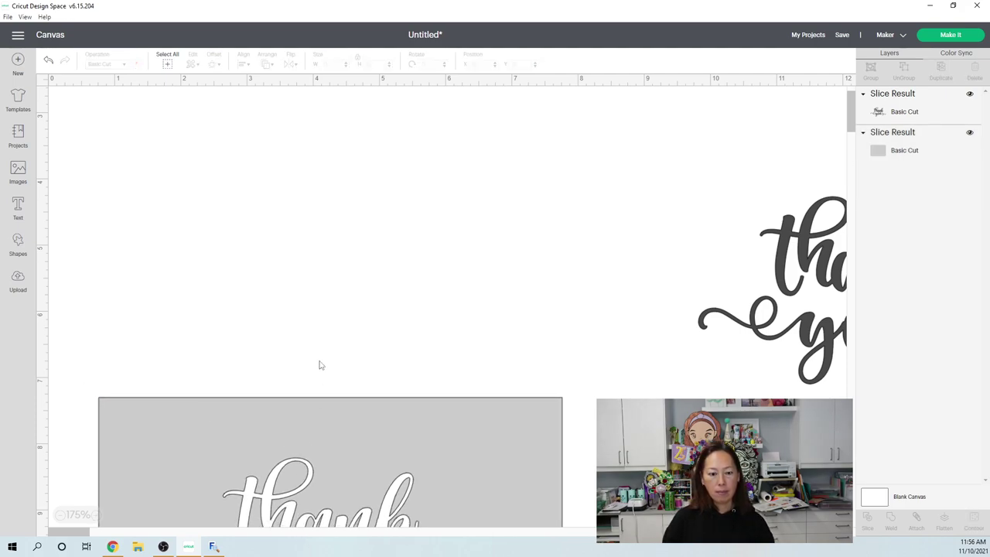
pyautogui.moveTo(311, 423); pyautogui.dragTo(329, 166)
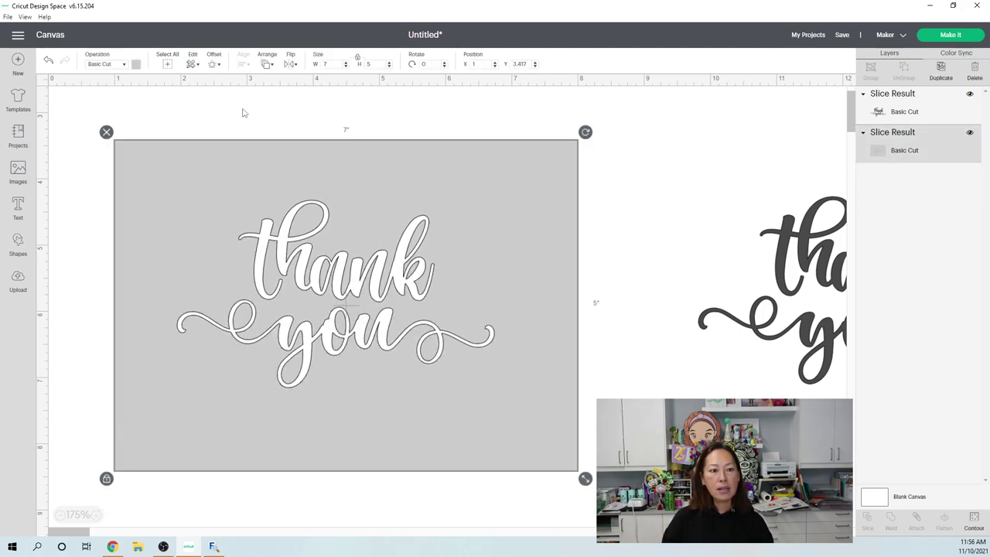
# Change the cut-out card's operation to Draw > Pen and proceed to Make It mat preparation.
pyautogui.click(136, 65)
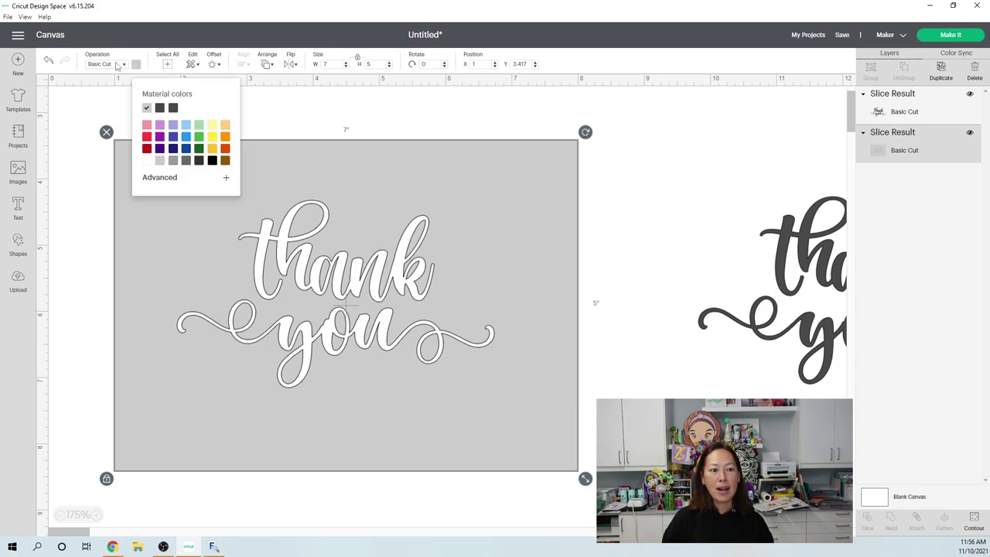
pyautogui.click(123, 65)
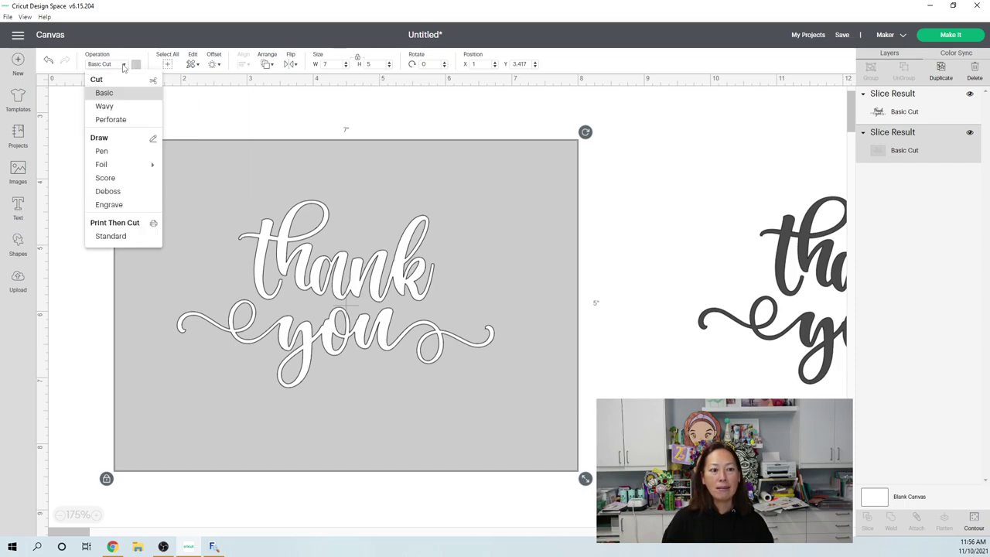
pyautogui.click(113, 152)
pyautogui.click(636, 388)
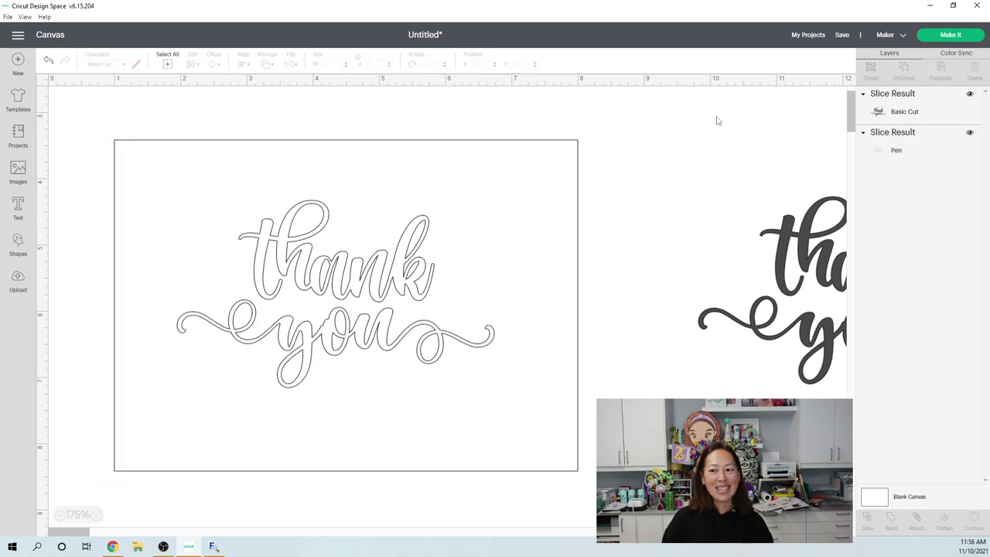
pyautogui.click(942, 39)
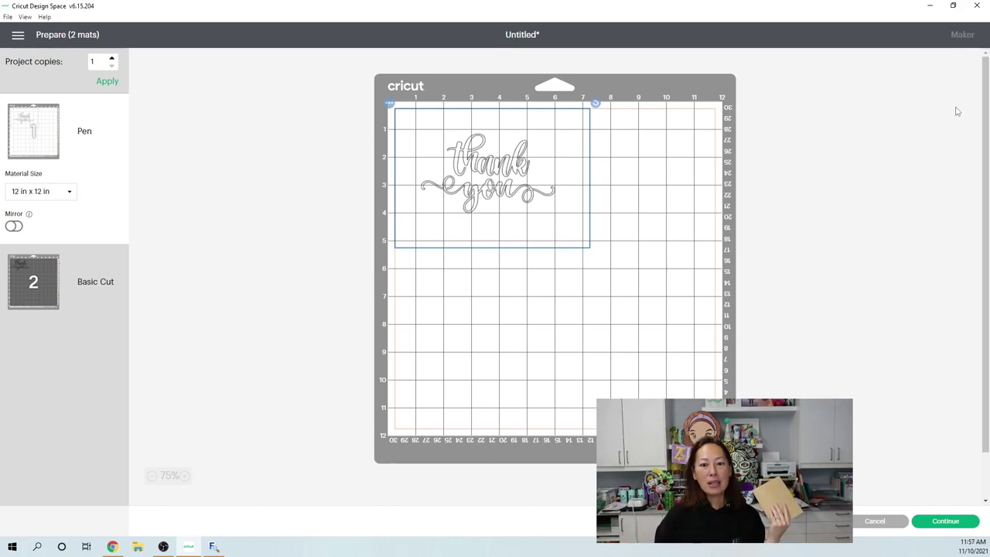
pyautogui.click(611, 154)
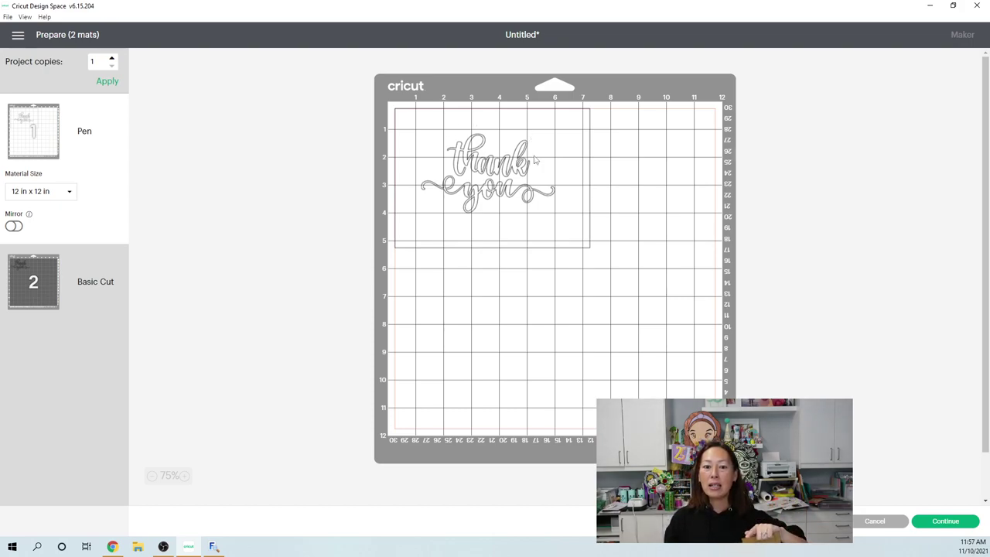
# Preview mat 2, the Basic Cut mat holding the solid 'thank you' lettering.
pyautogui.click(33, 283)
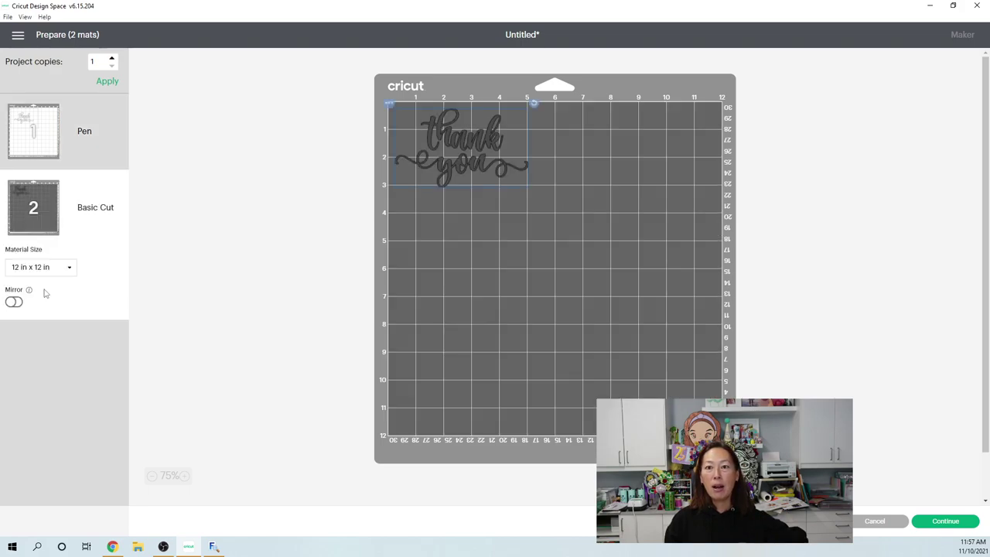